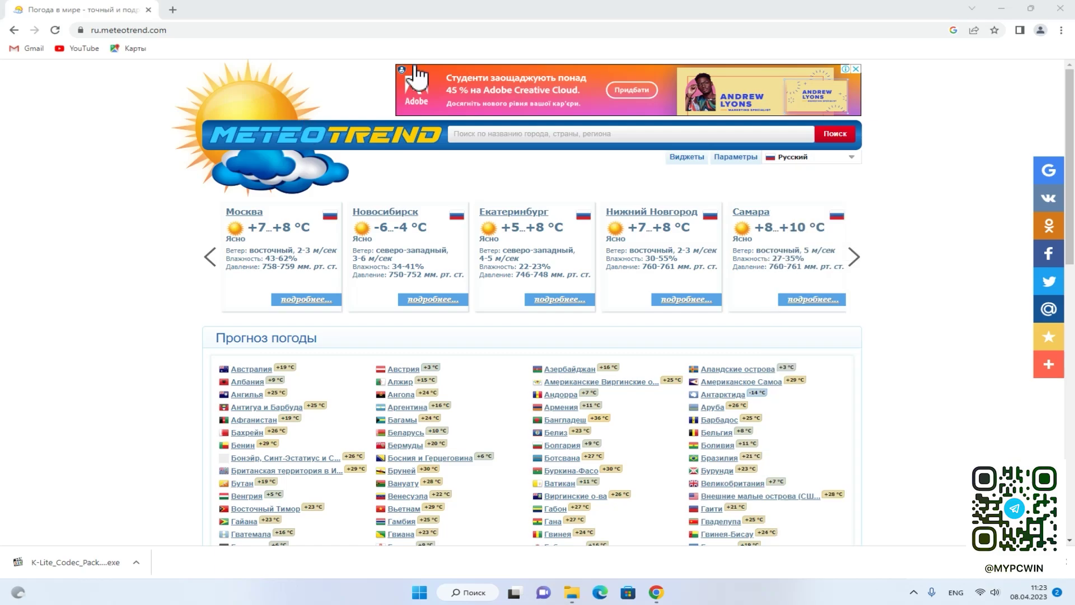
In File Explorer, examine the drives listed under "Этот компьютер" and the free space on local disk C:.
{"action": "mouse_move", "coordinate": [432, 6]}
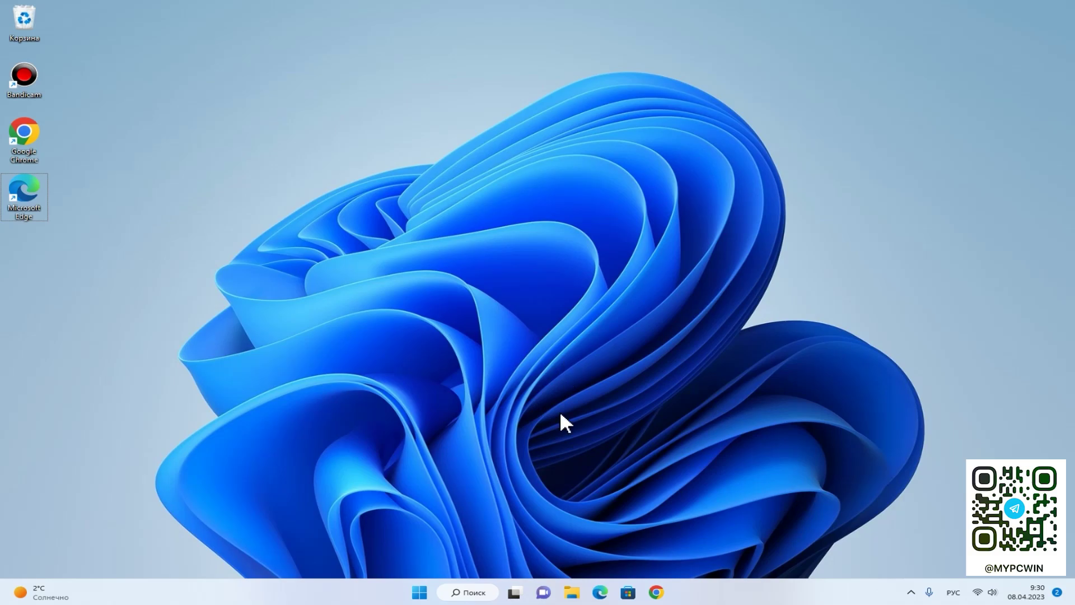
{"action": "left_click", "coordinate": [571, 592]}
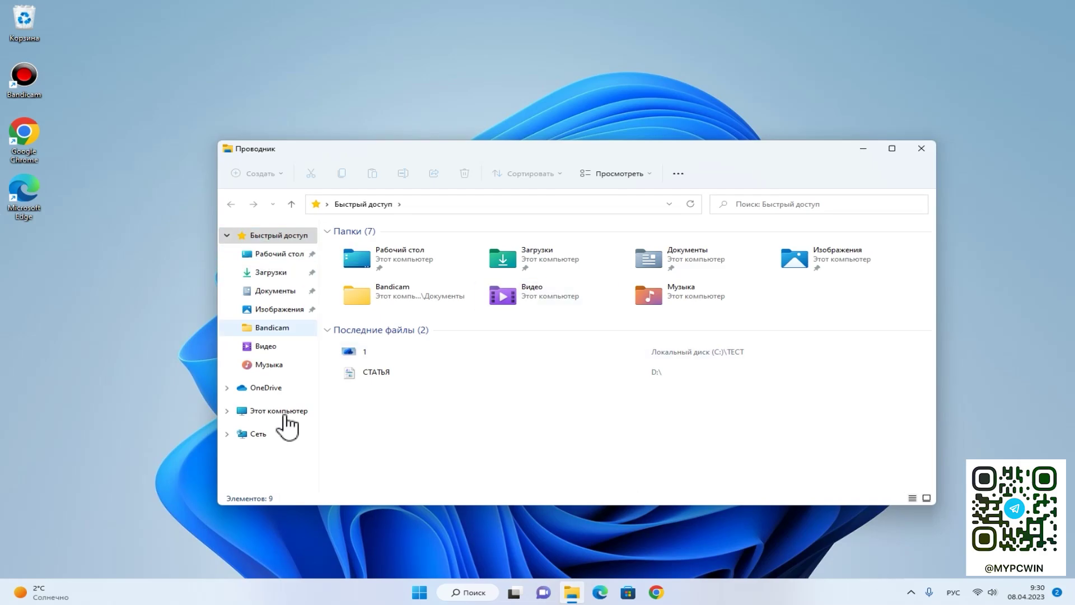
{"action": "left_click", "coordinate": [285, 416]}
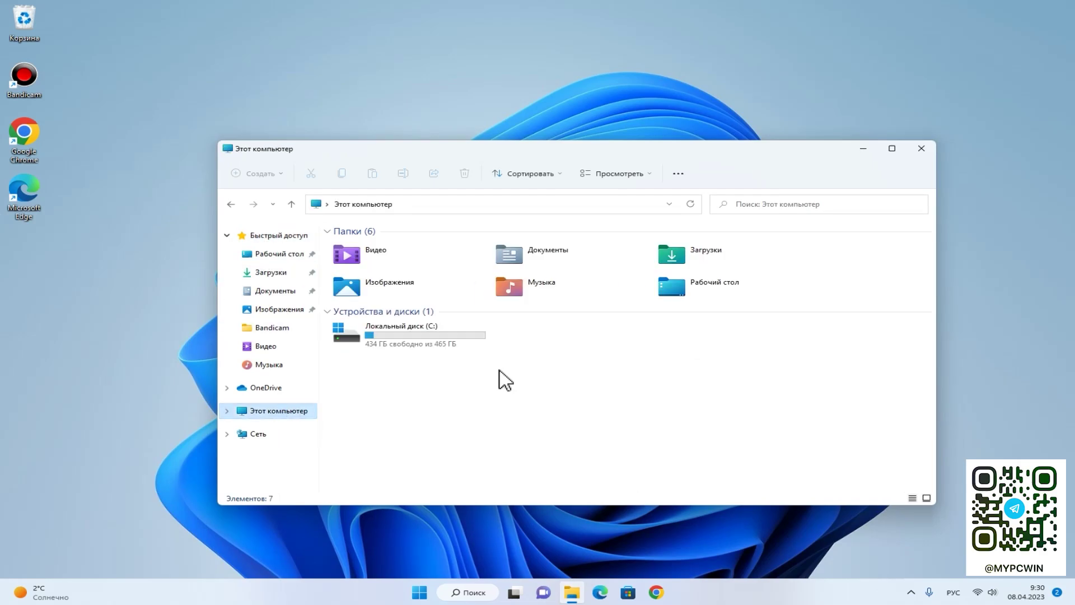
{"action": "left_click", "coordinate": [892, 148]}
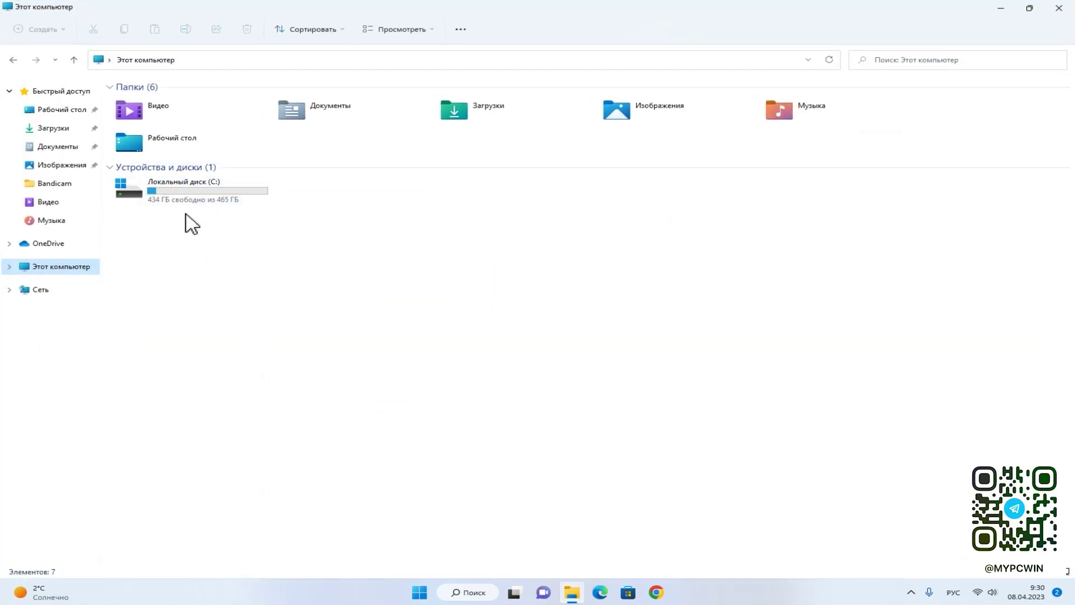
{"action": "left_click", "coordinate": [194, 191]}
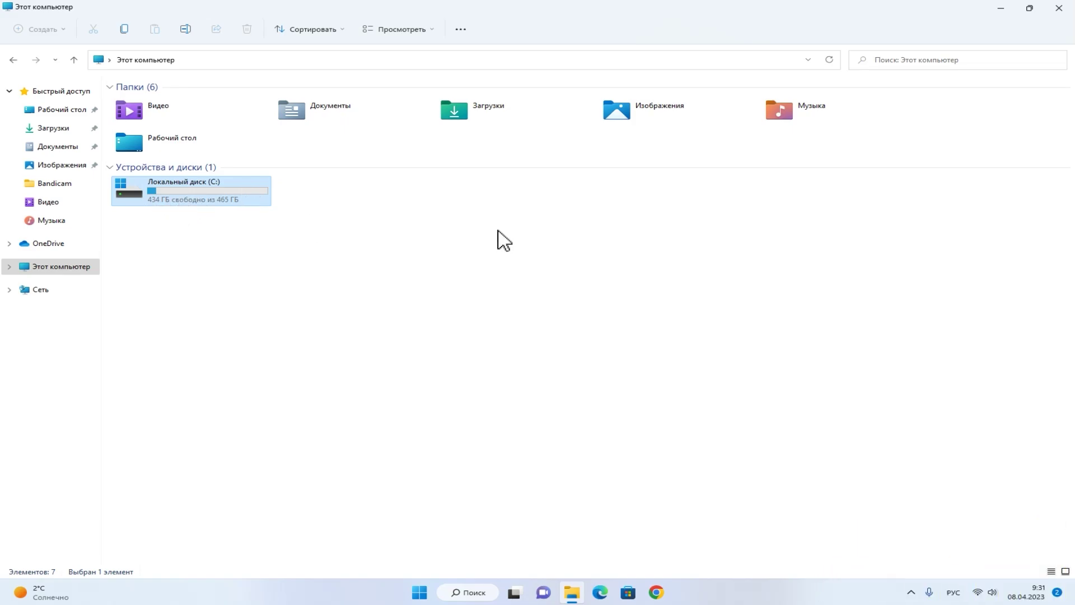
{"action": "left_click", "coordinate": [994, 8]}
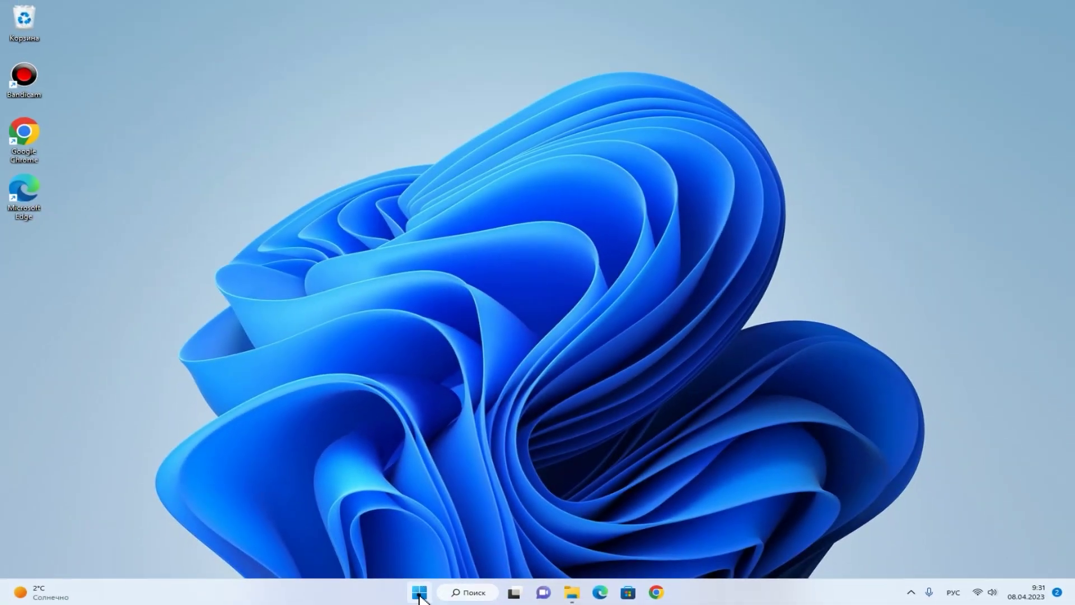
Open the Windows Disk Management utility and maximize its window.
{"action": "right_click", "coordinate": [418, 595]}
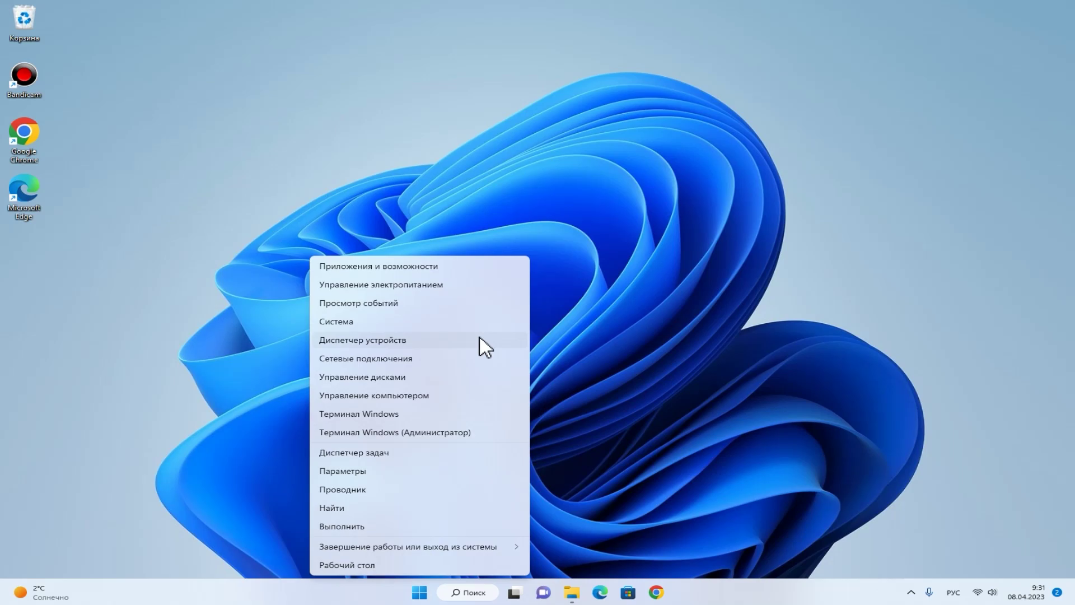
{"action": "left_click", "coordinate": [415, 380]}
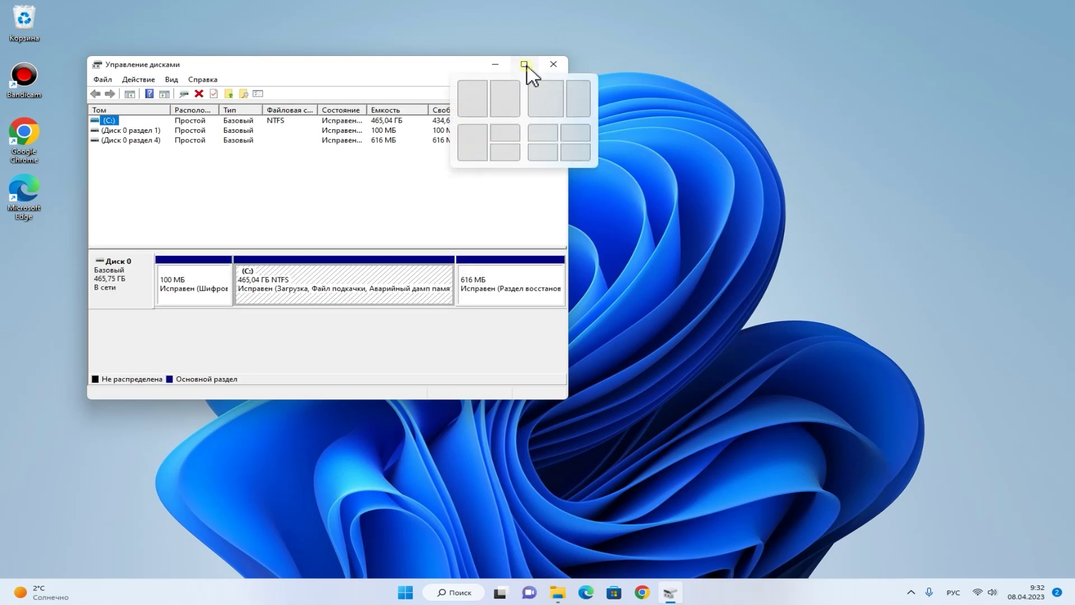
{"action": "left_click", "coordinate": [525, 65]}
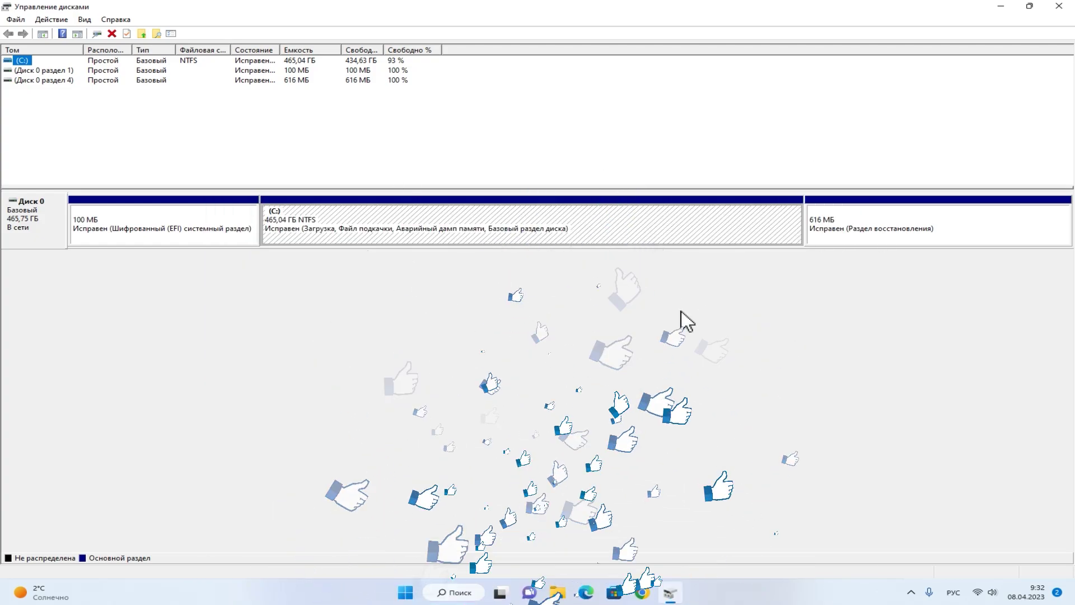
Shrink the C: volume on disk 0 by 250004 MB.
{"action": "left_click", "coordinate": [692, 237]}
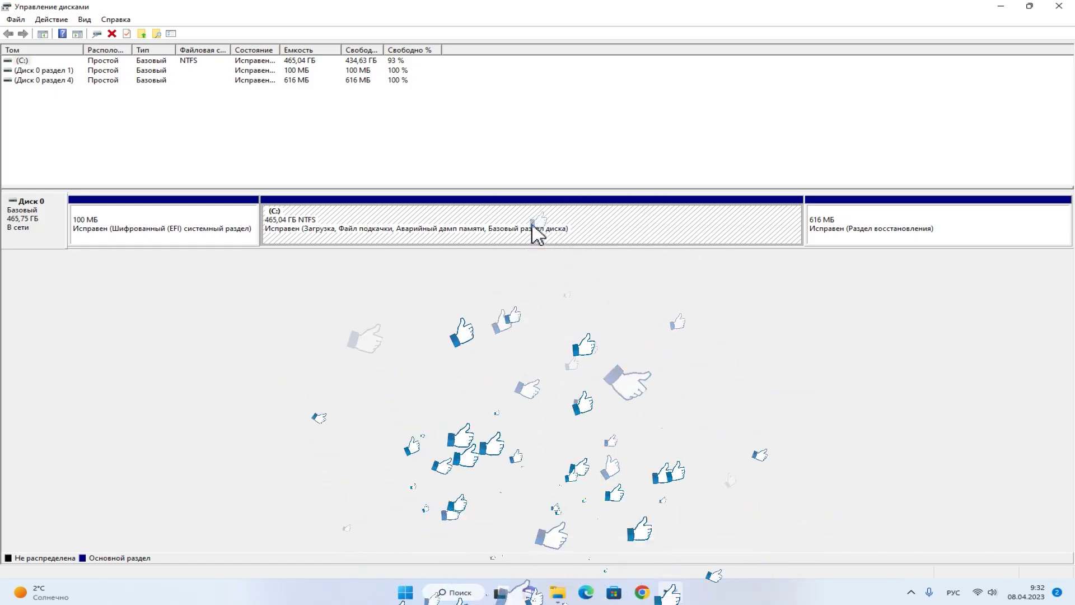
{"action": "right_click", "coordinate": [515, 224]}
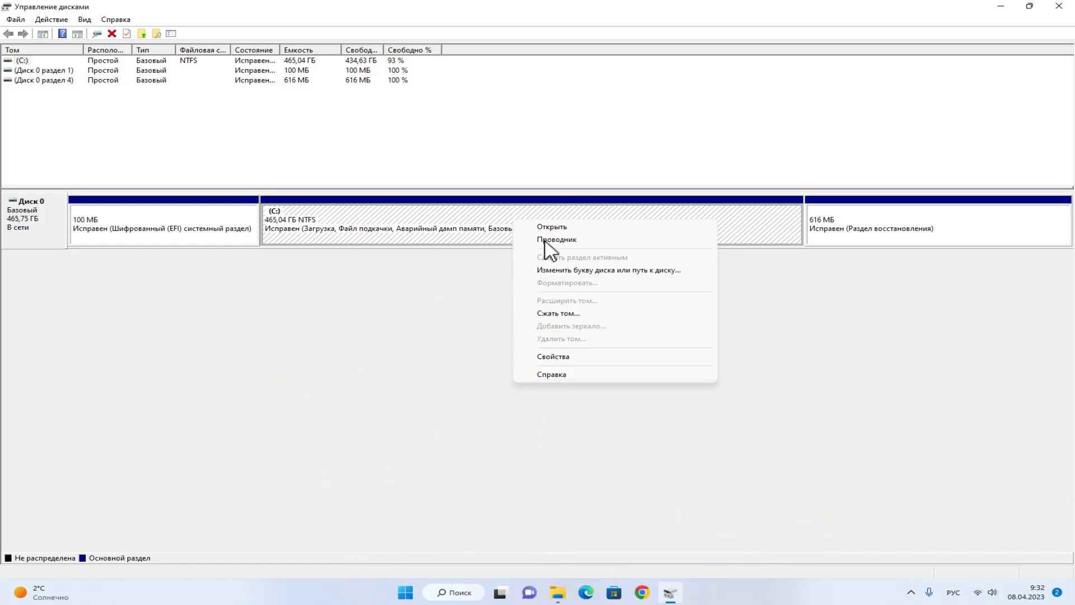
{"action": "left_click", "coordinate": [566, 315]}
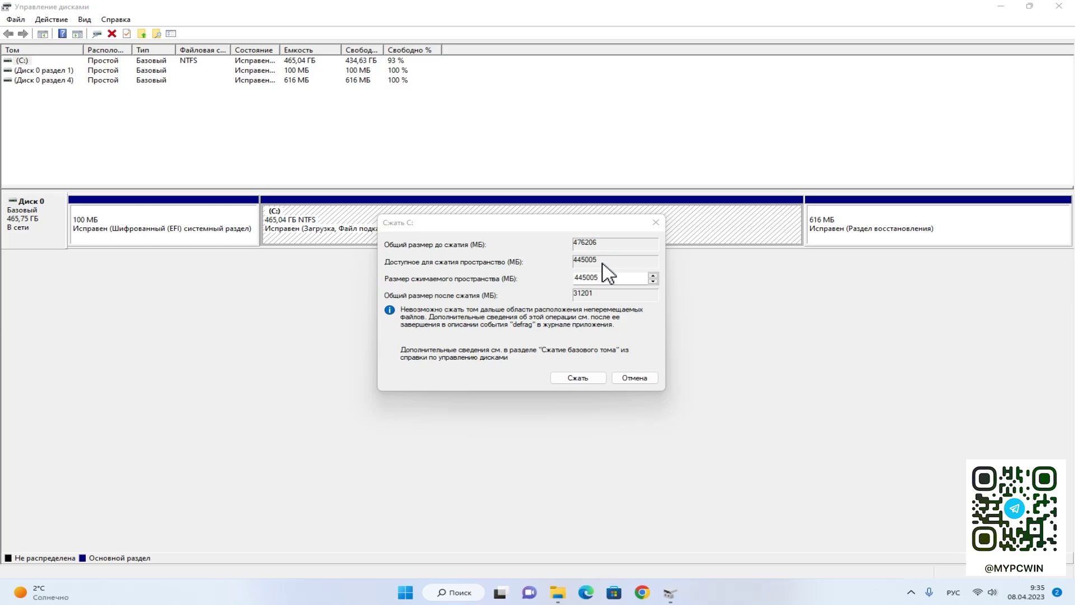
{"action": "left_click", "coordinate": [589, 276]}
{"action": "scroll", "coordinate": [589, 276], "scroll_direction": "down", "scroll_amount": 1}
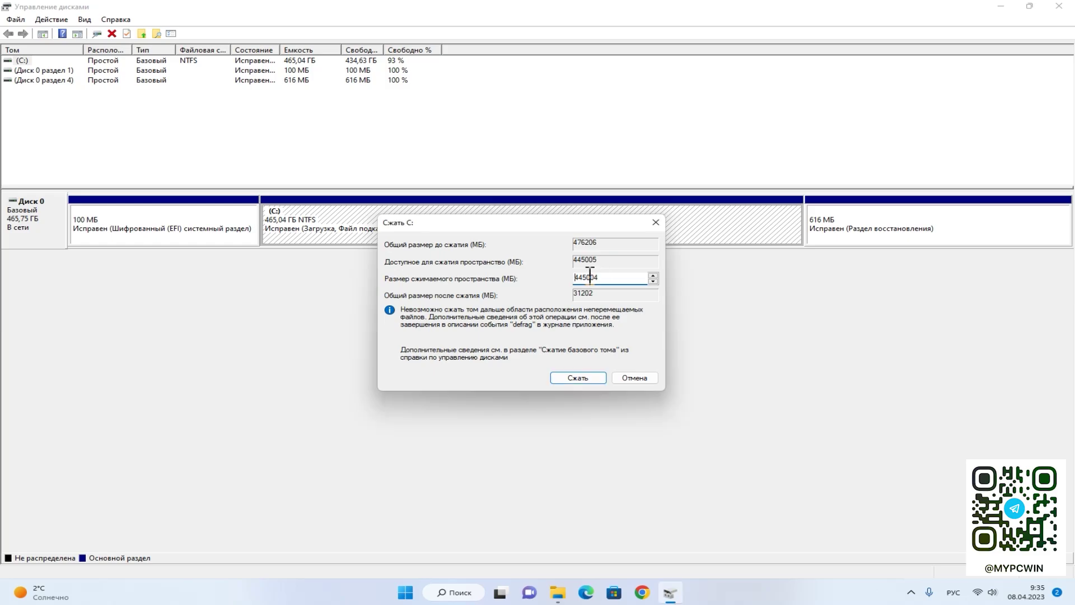
{"action": "left_click_drag", "start_coordinate": [588, 277], "coordinate": [568, 285]}
{"action": "type", "text": "25"}
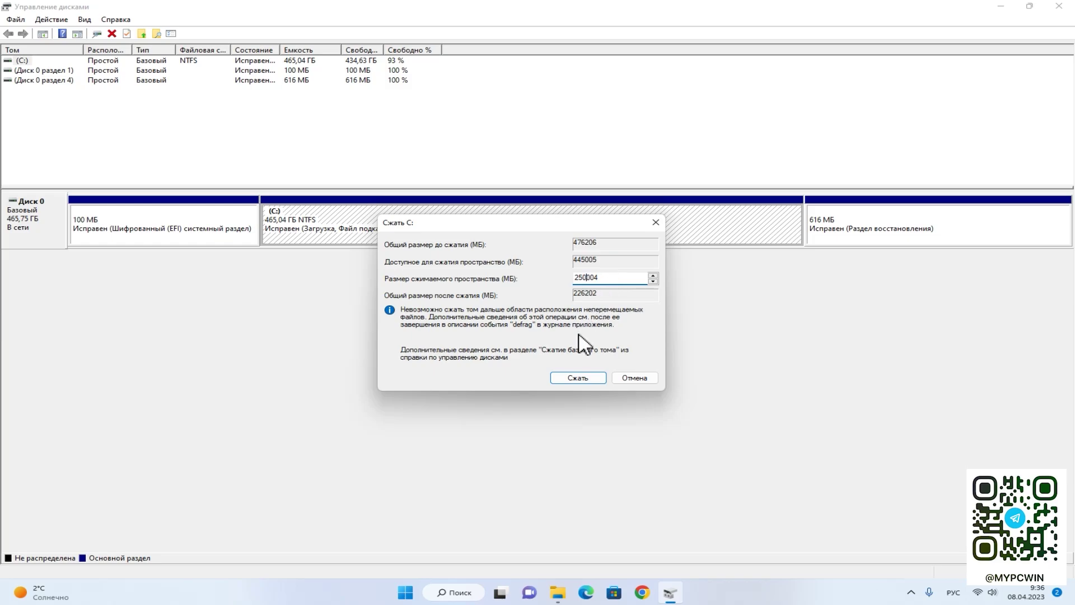
{"action": "left_click", "coordinate": [572, 379]}
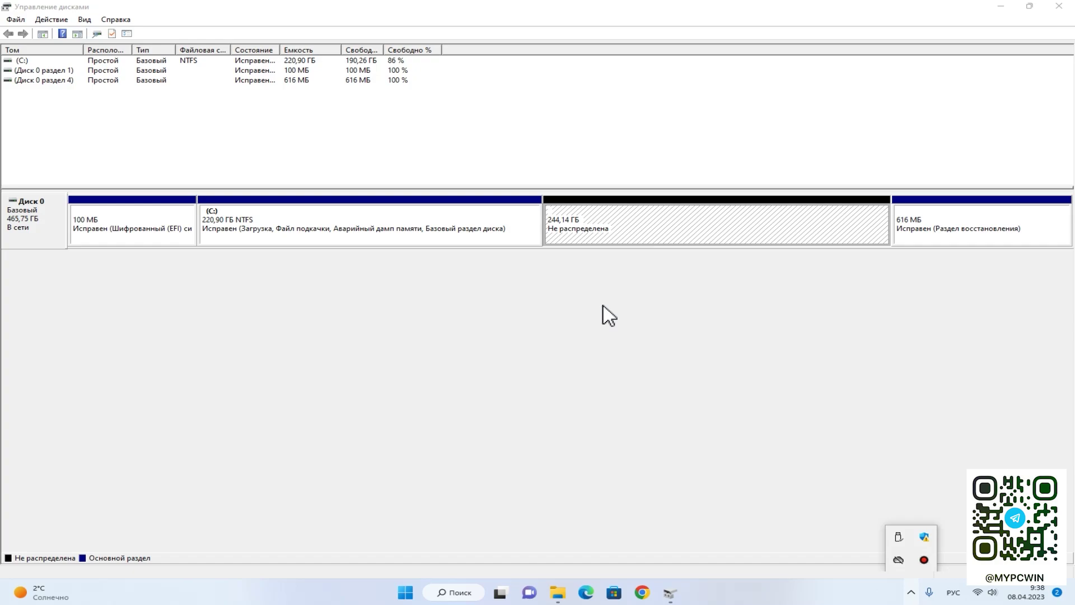
Examine the unallocated space and the neighbouring recovery partition on disk 0.
{"action": "left_click", "coordinate": [603, 307]}
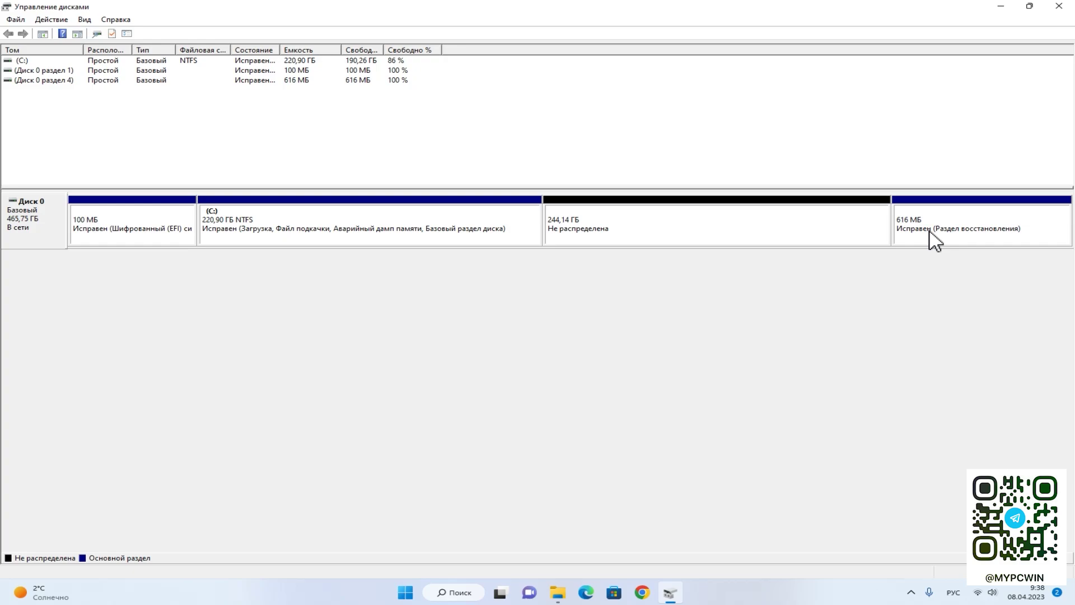
{"action": "left_click", "coordinate": [665, 235]}
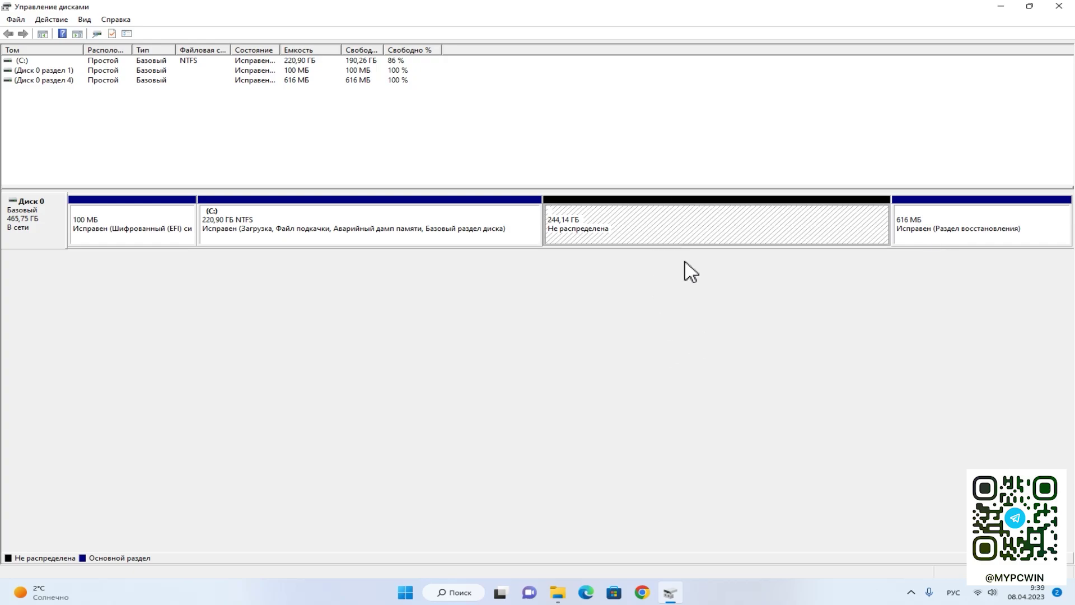
{"action": "left_click", "coordinate": [931, 238]}
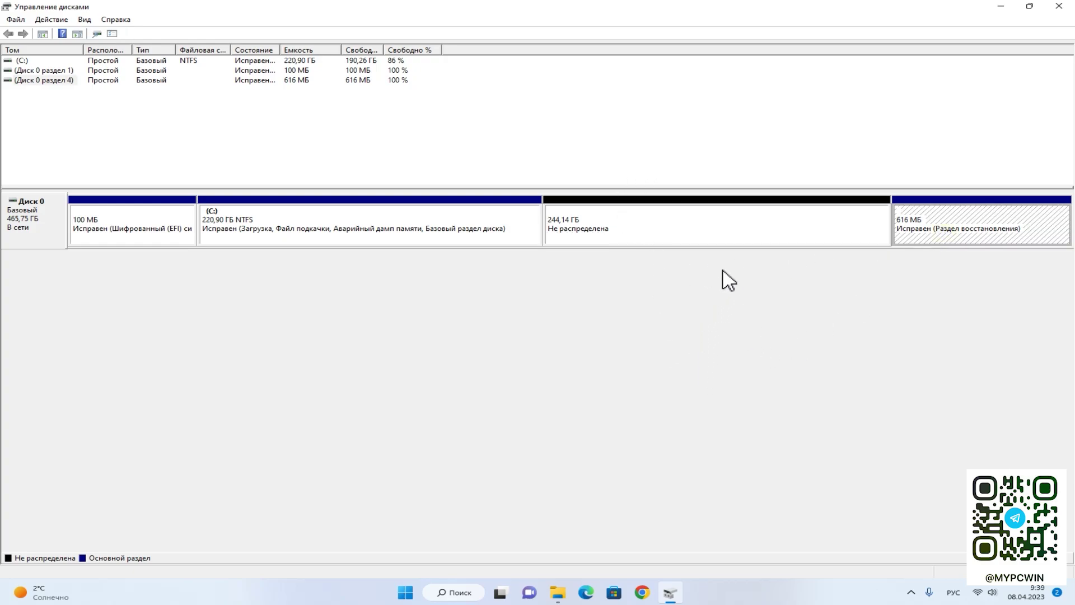
Start a new simple volume on the unallocated space of disk 0, using the full size of 250003 MB.
{"action": "left_click", "coordinate": [643, 228]}
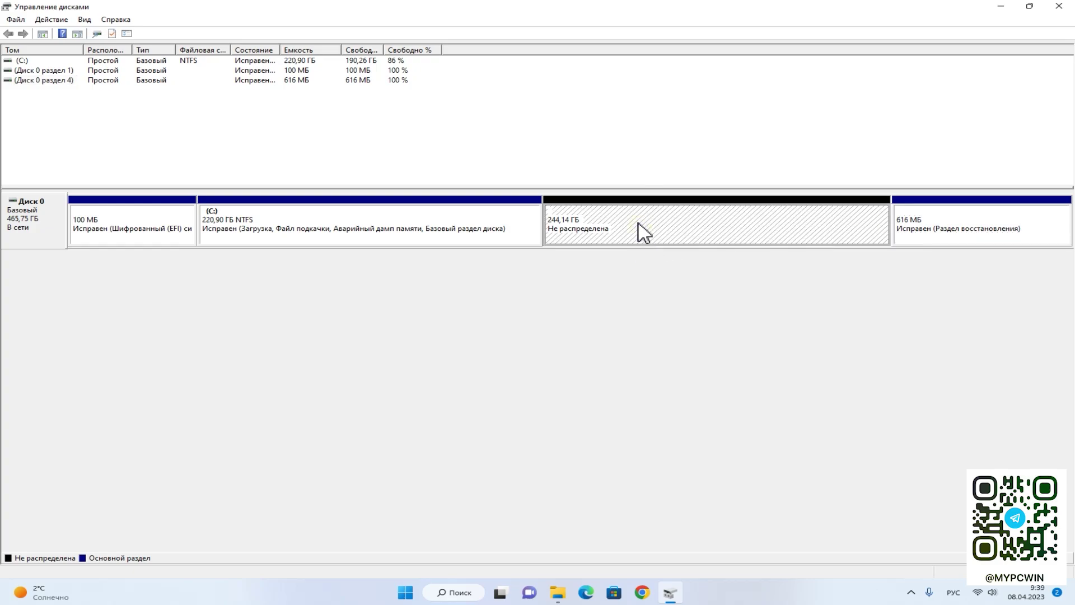
{"action": "right_click", "coordinate": [637, 222]}
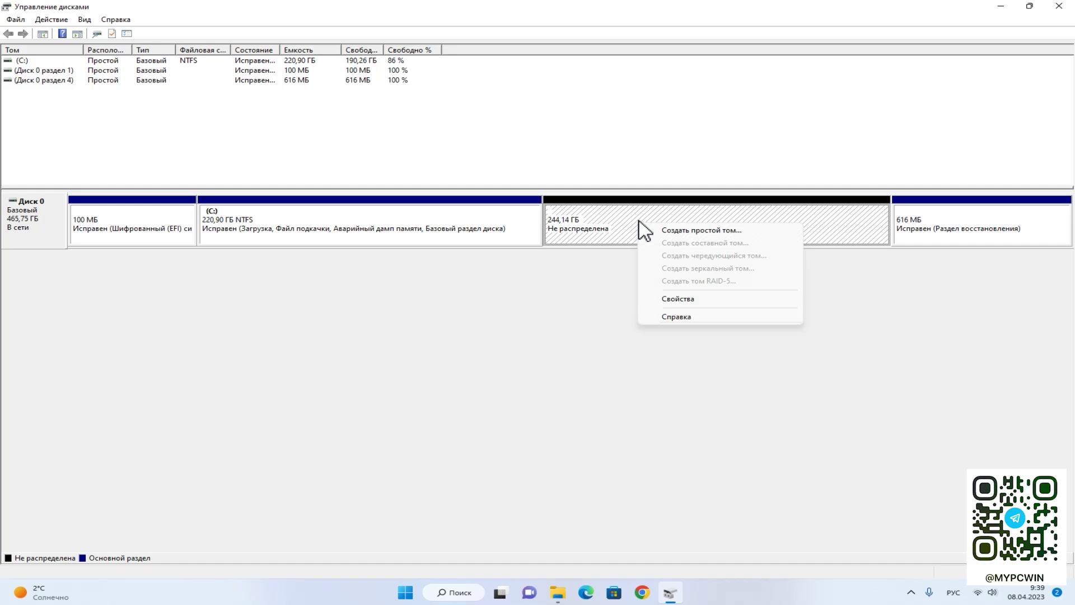
{"action": "left_click", "coordinate": [653, 230]}
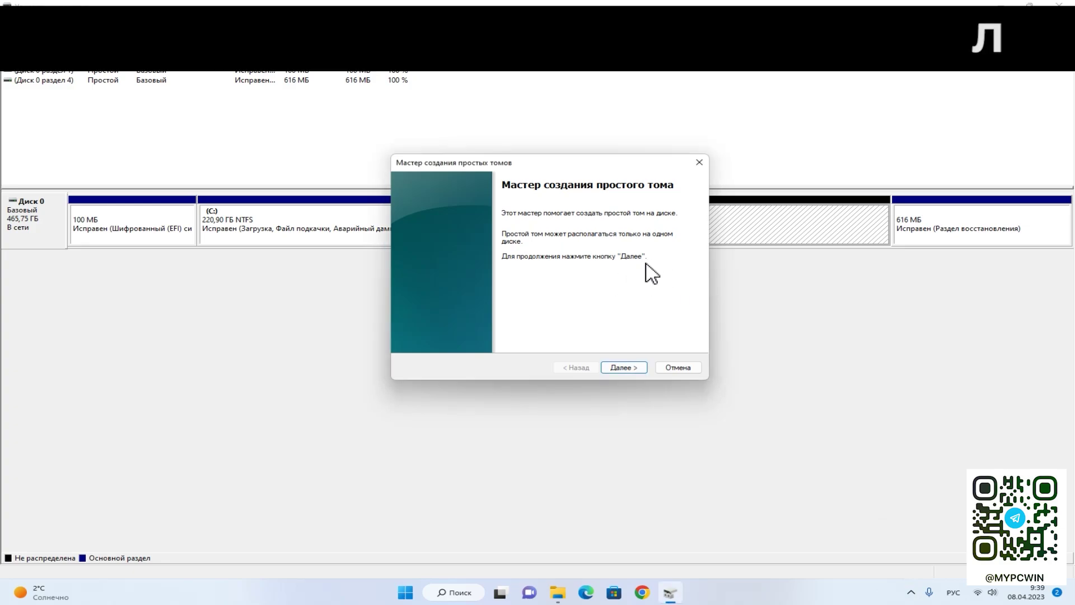
{"action": "left_click", "coordinate": [624, 367]}
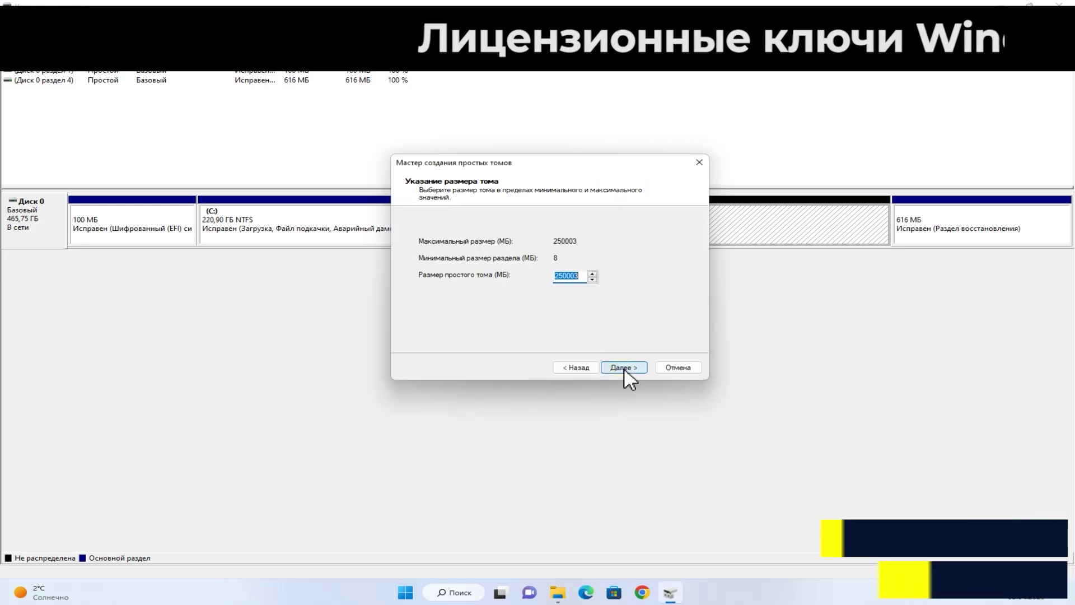
{"action": "left_click", "coordinate": [622, 318]}
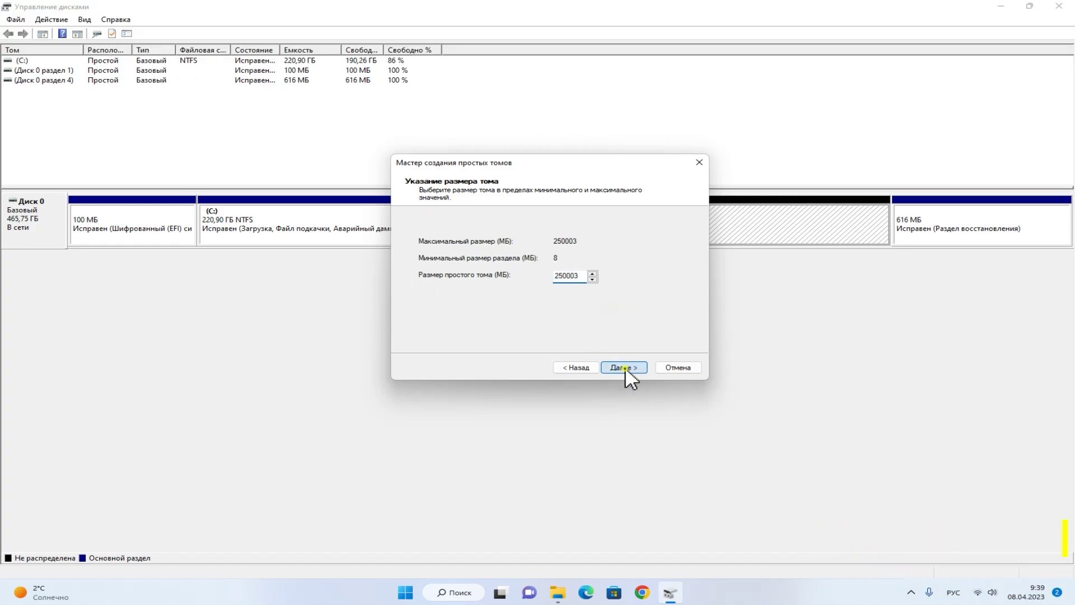
{"action": "left_click", "coordinate": [625, 368]}
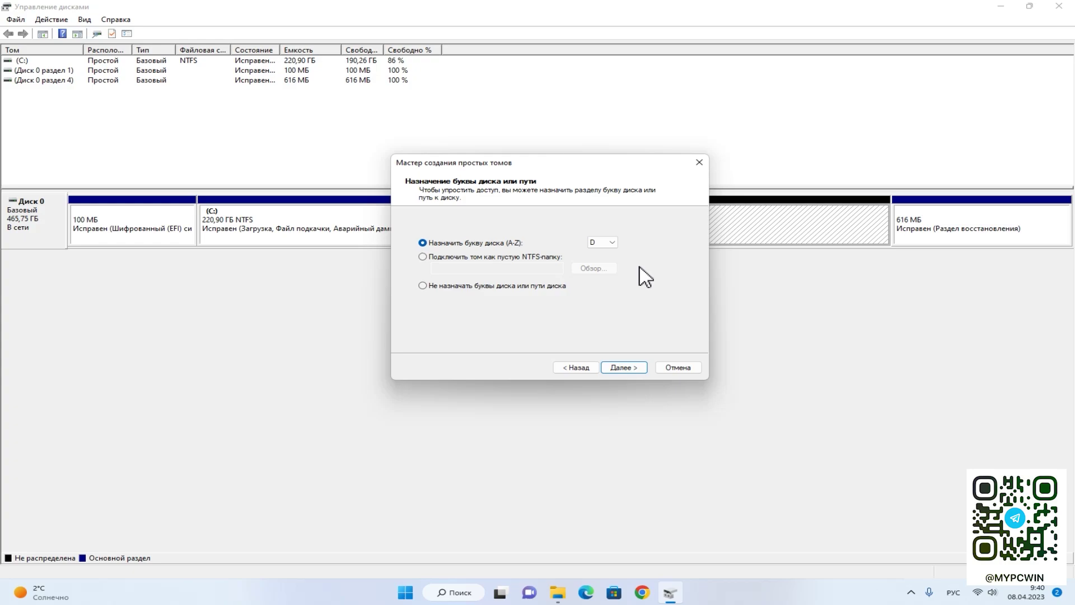
Assign drive letter D to the new simple volume and continue to its formatting options.
{"action": "left_click", "coordinate": [607, 245]}
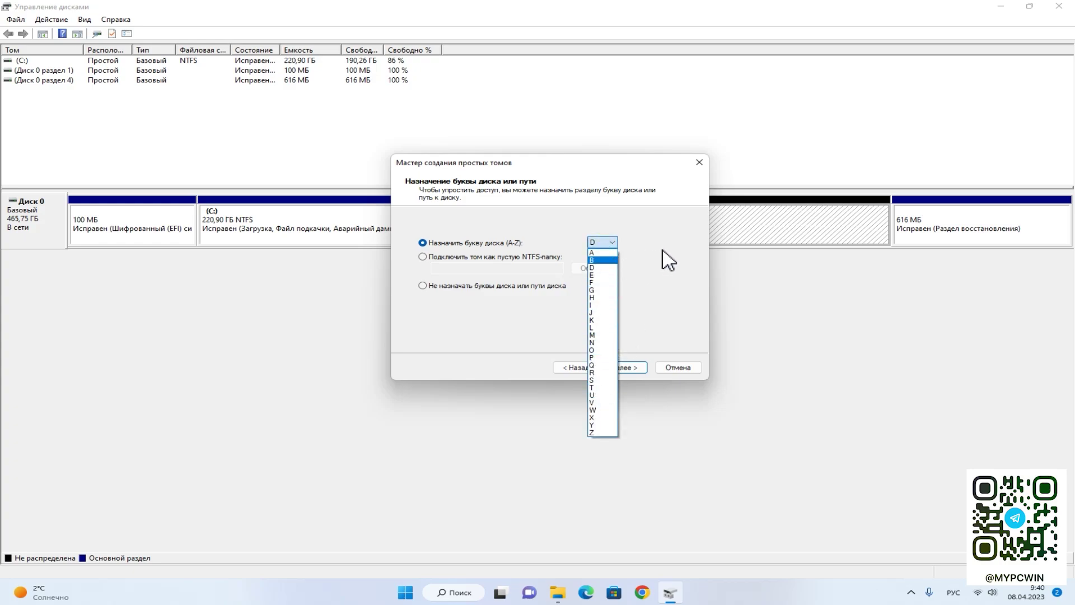
{"action": "left_click", "coordinate": [628, 371]}
{"action": "left_click", "coordinate": [628, 368]}
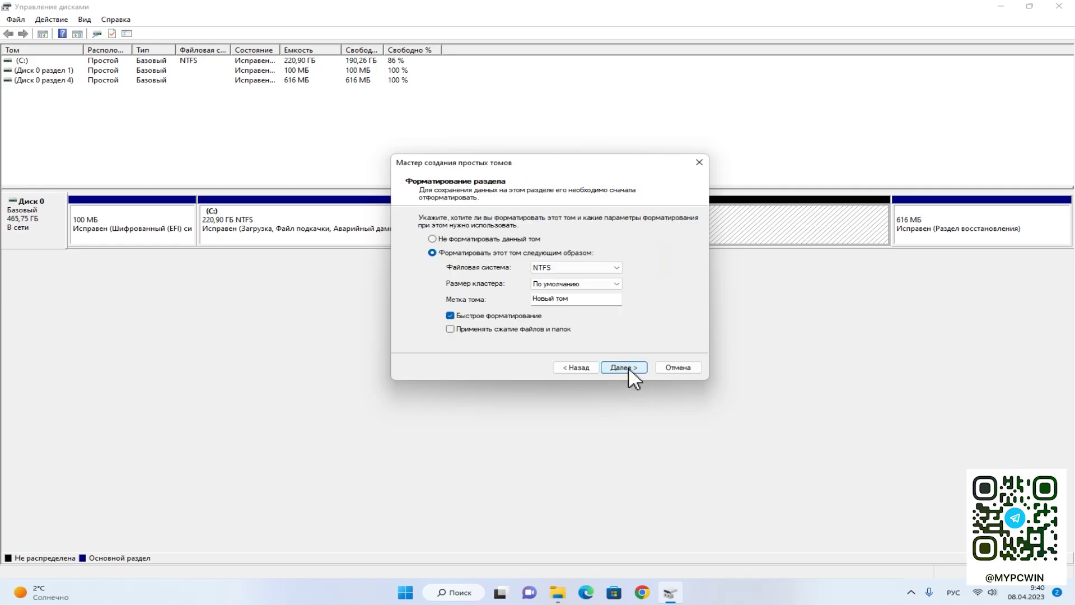
Create the volume with a quick NTFS format, the default cluster size and the volume label MEDIA.
{"action": "left_click", "coordinate": [554, 286]}
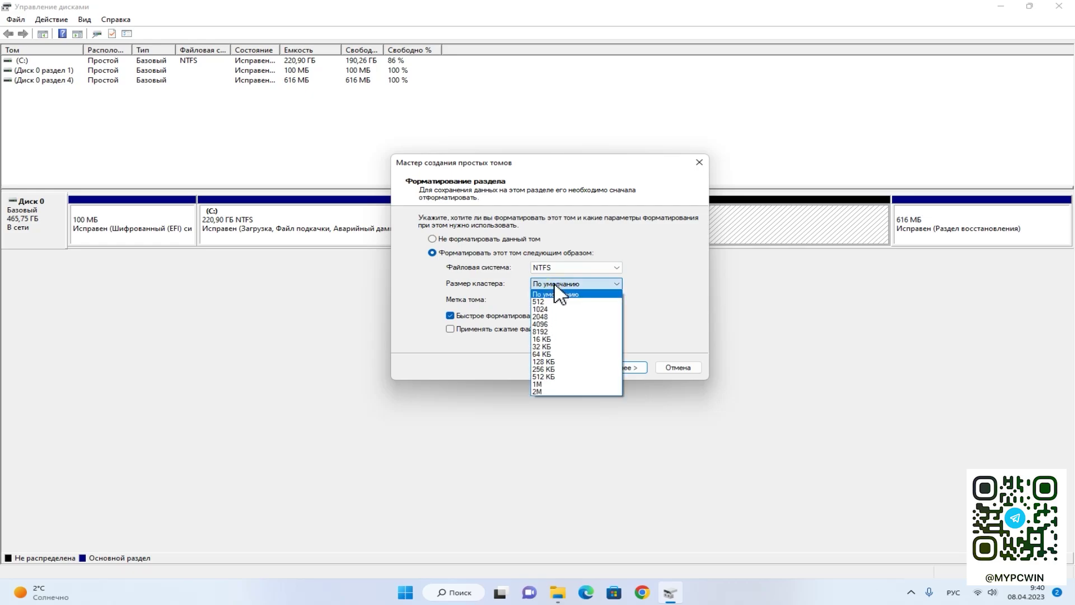
{"action": "left_click", "coordinate": [557, 293]}
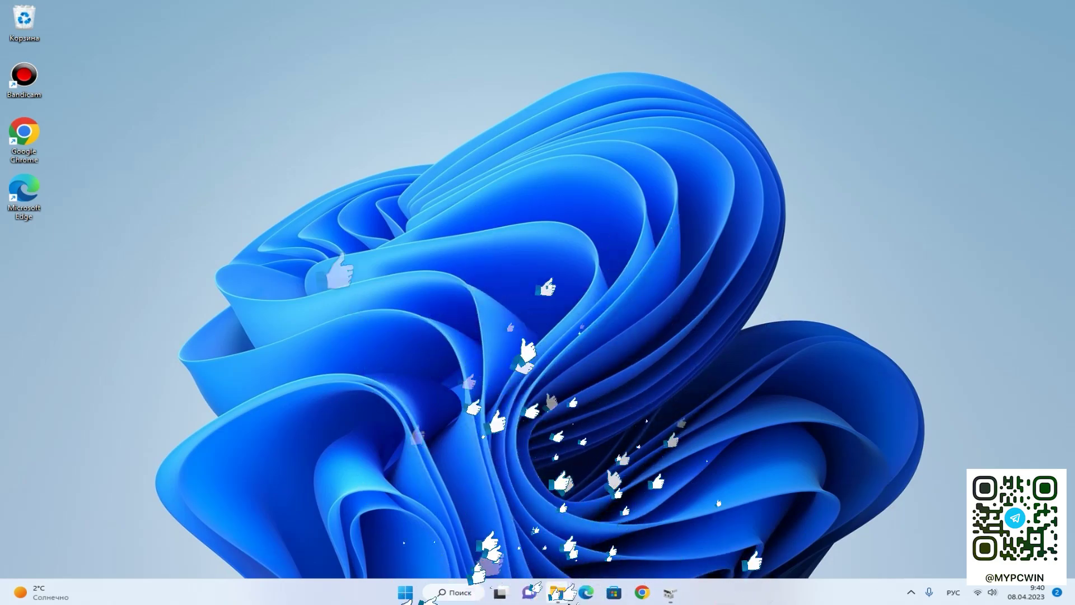
{"action": "mouse_move", "coordinate": [557, 593]}
{"action": "left_click", "coordinate": [492, 540]}
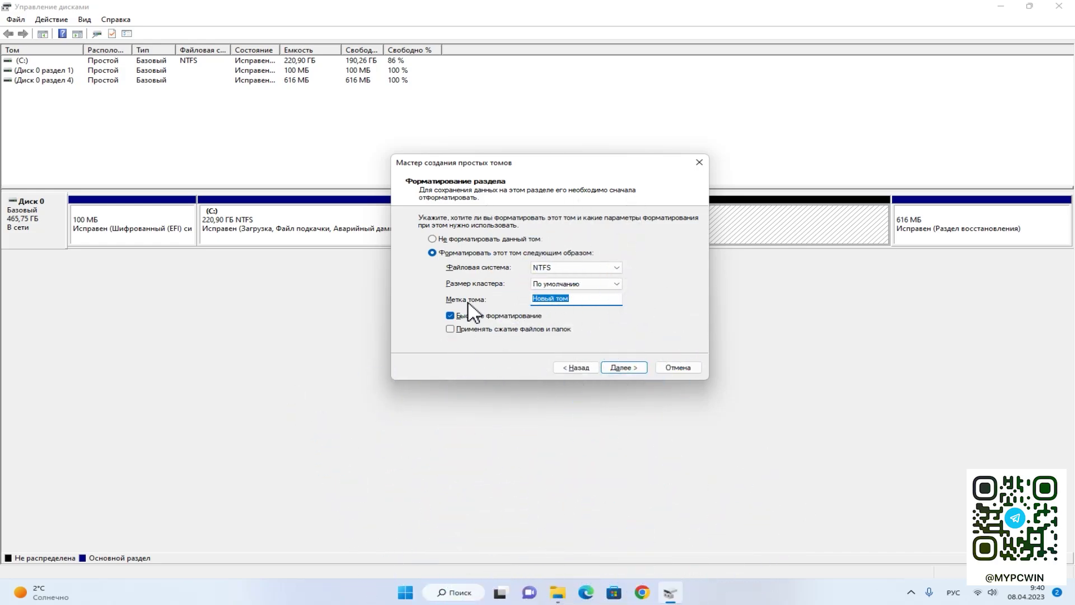
{"action": "key", "text": "alt+shift"}
{"action": "type", "text": "DIA"}
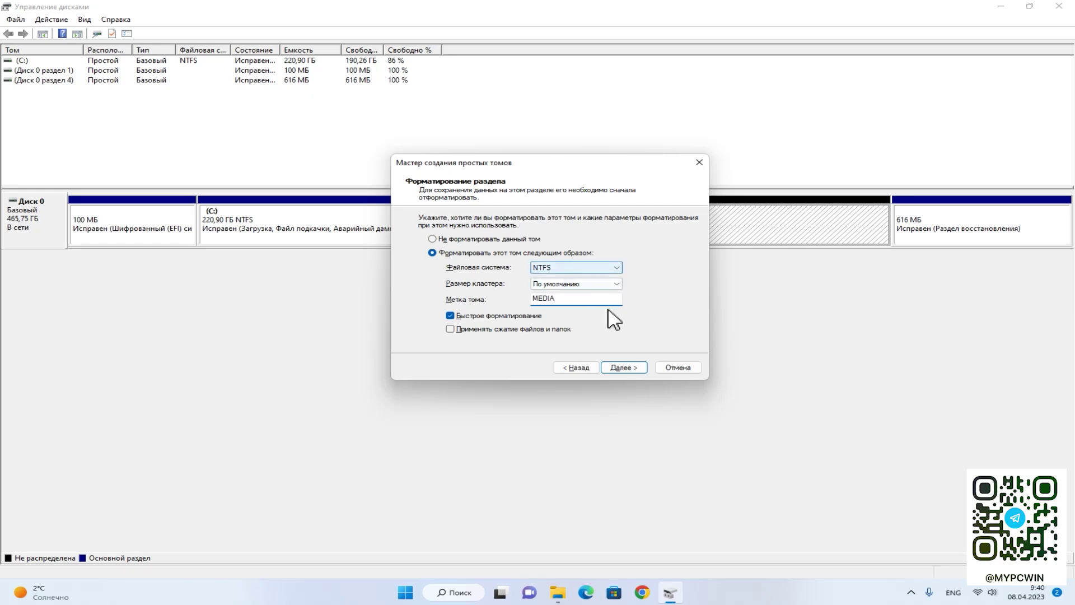
{"action": "left_click", "coordinate": [630, 368]}
{"action": "left_click", "coordinate": [622, 369]}
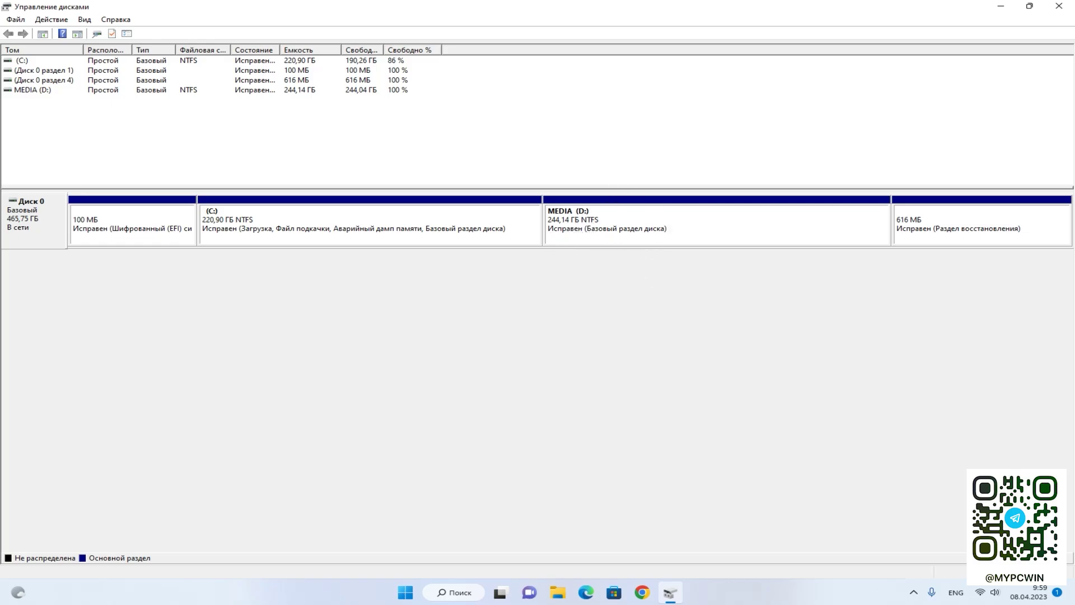
Open the MEDIA (D:) drive in File Explorer and create a new folder on it, keeping the default name.
{"action": "key", "text": "super+d"}
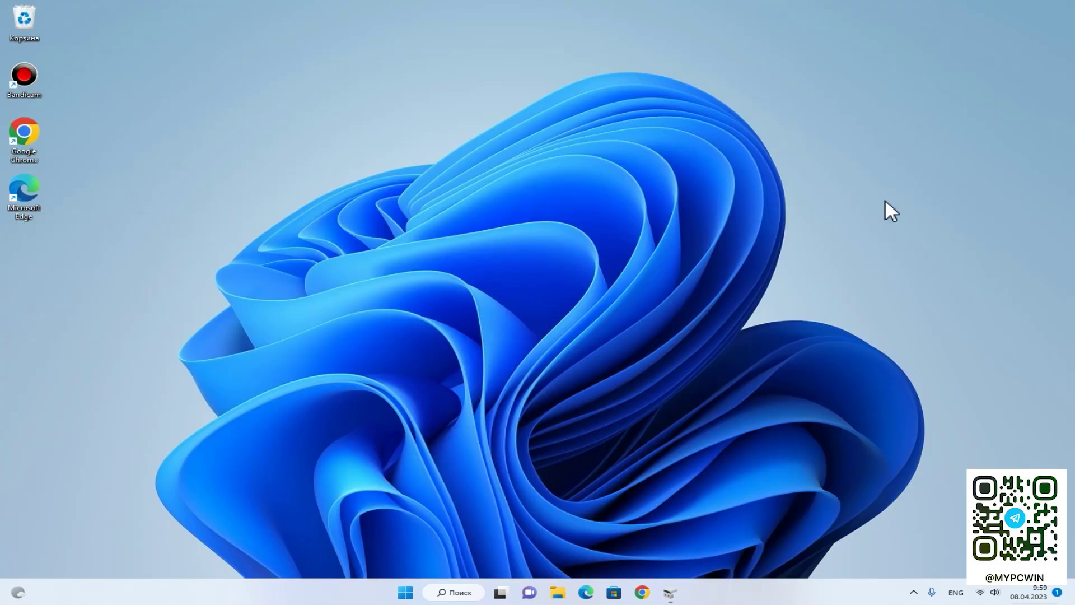
{"action": "left_click", "coordinate": [558, 594]}
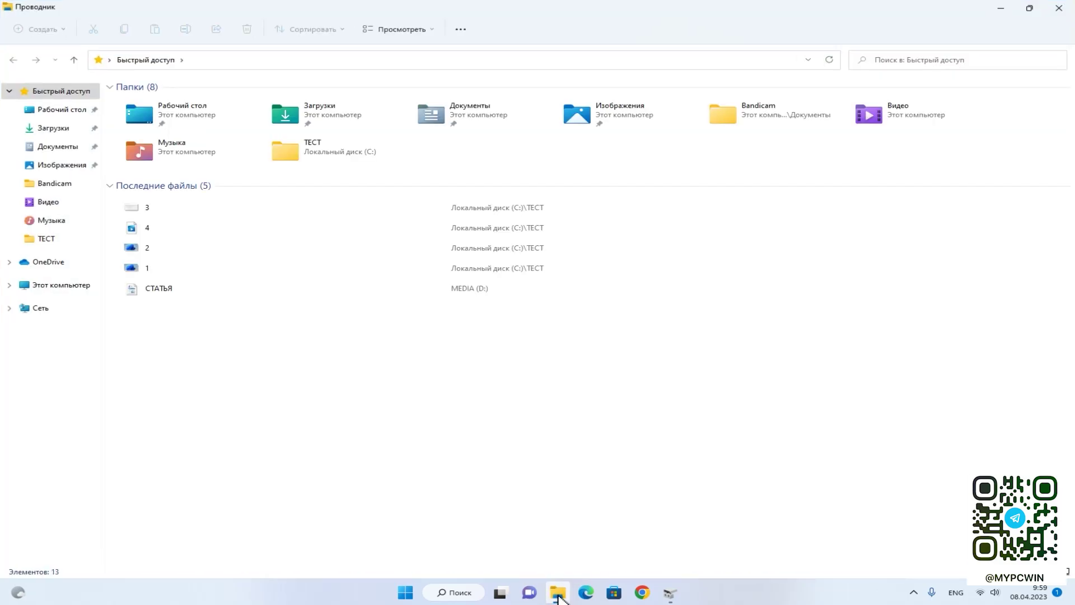
{"action": "left_click", "coordinate": [63, 287]}
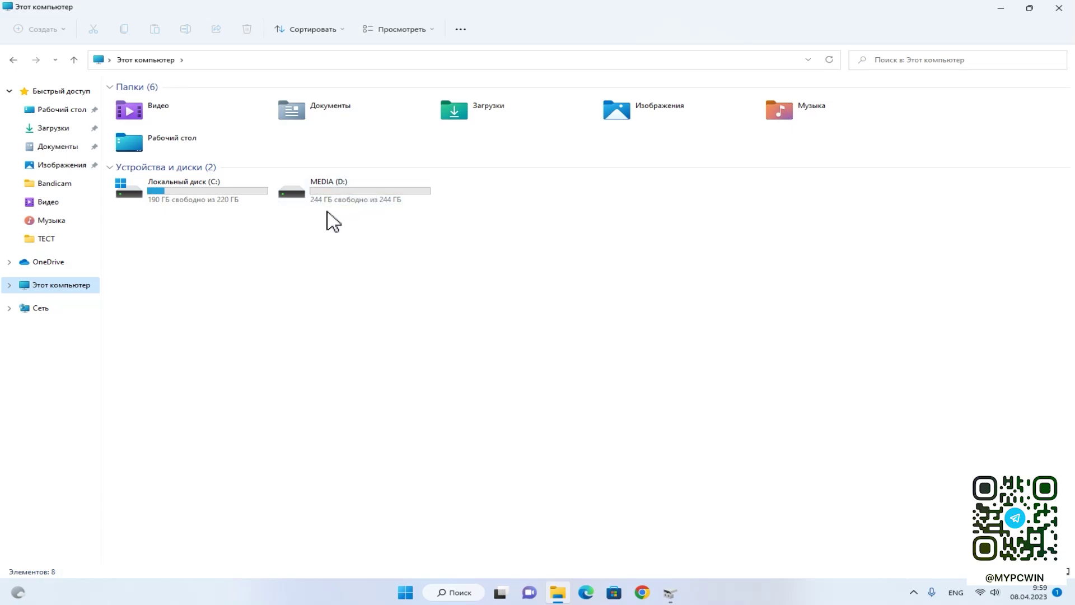
{"action": "double_click", "coordinate": [374, 206]}
{"action": "key", "text": "ctrl+shift+n"}
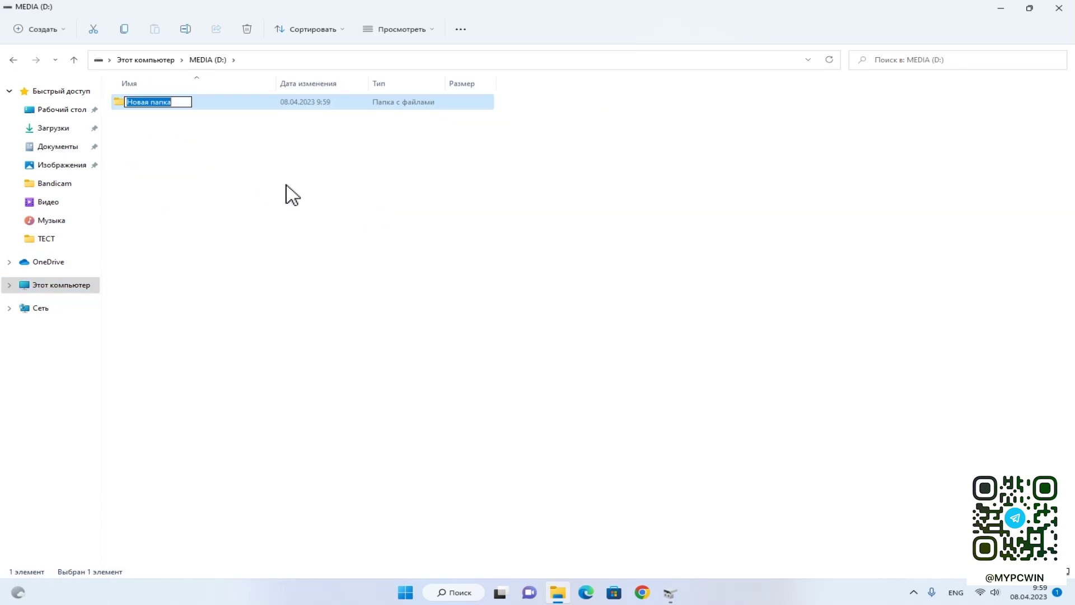
{"action": "left_click", "coordinate": [14, 61]}
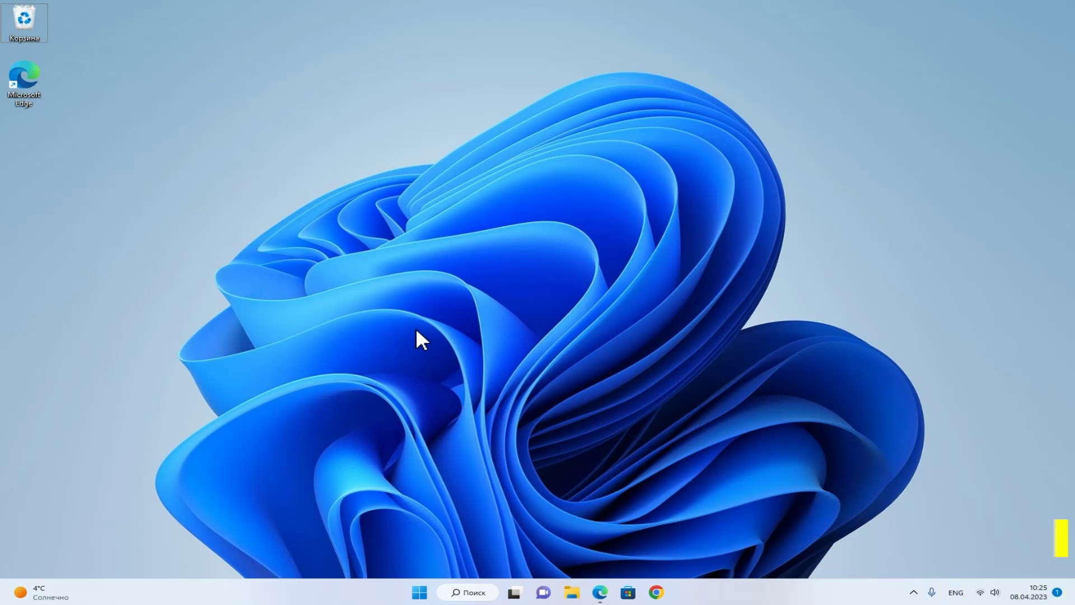
Check the availability of the desktop icon settings on the Themes page of the Windows Personalization settings and close Settings.
{"action": "right_click", "coordinate": [413, 597]}
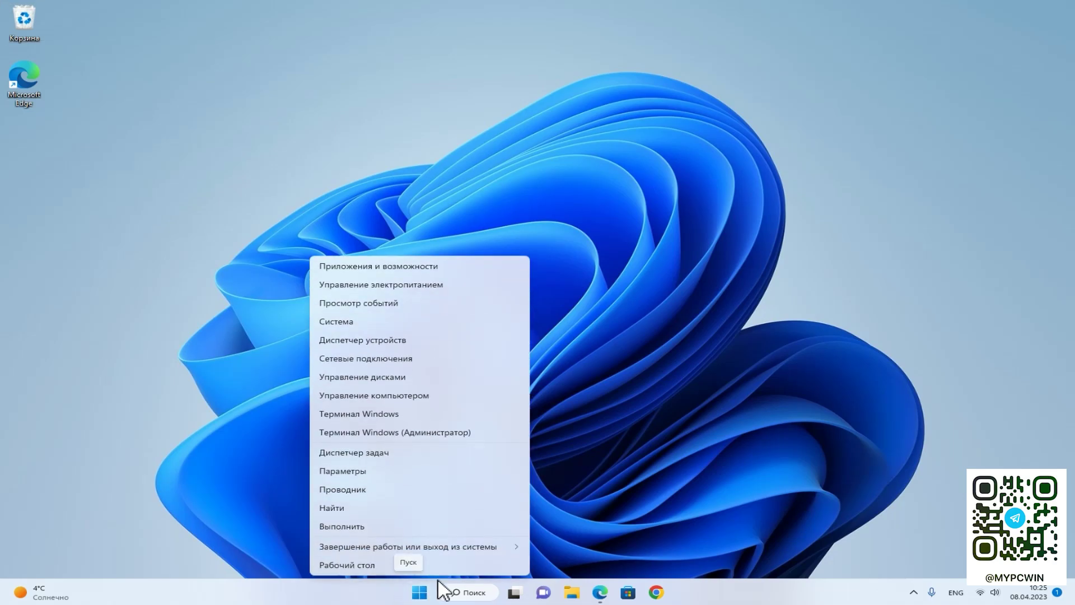
{"action": "left_click", "coordinate": [397, 470]}
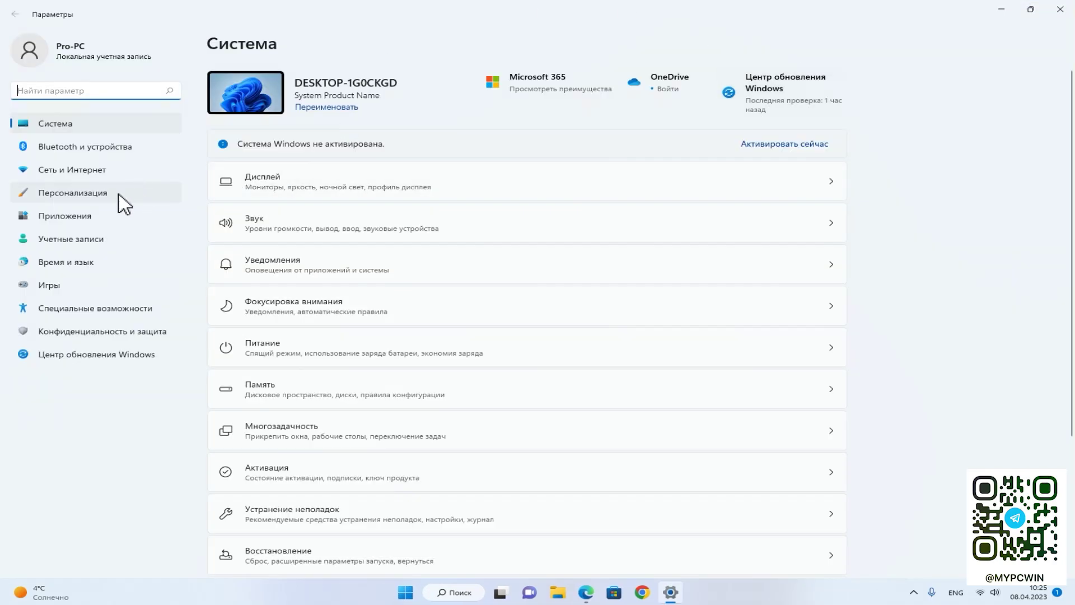
{"action": "left_click", "coordinate": [119, 195]}
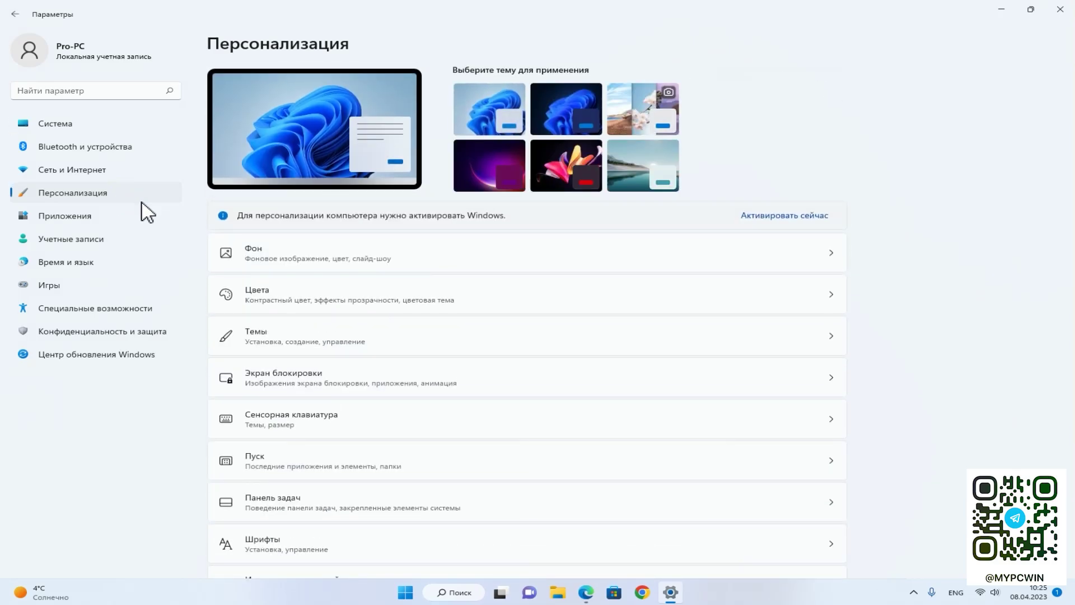
{"action": "left_click", "coordinate": [335, 347]}
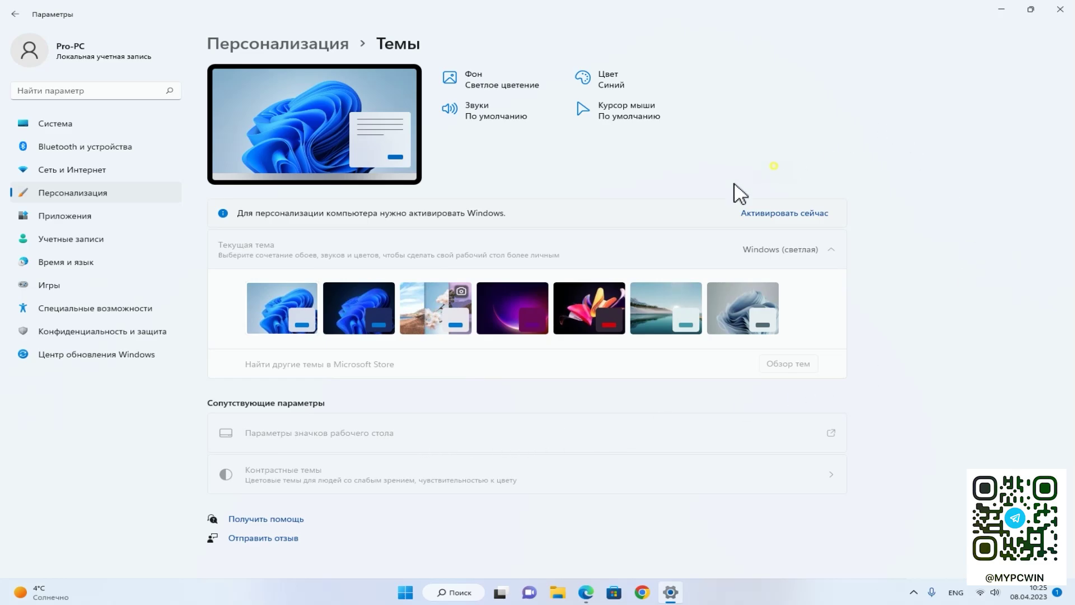
{"action": "left_click", "coordinate": [1059, 9]}
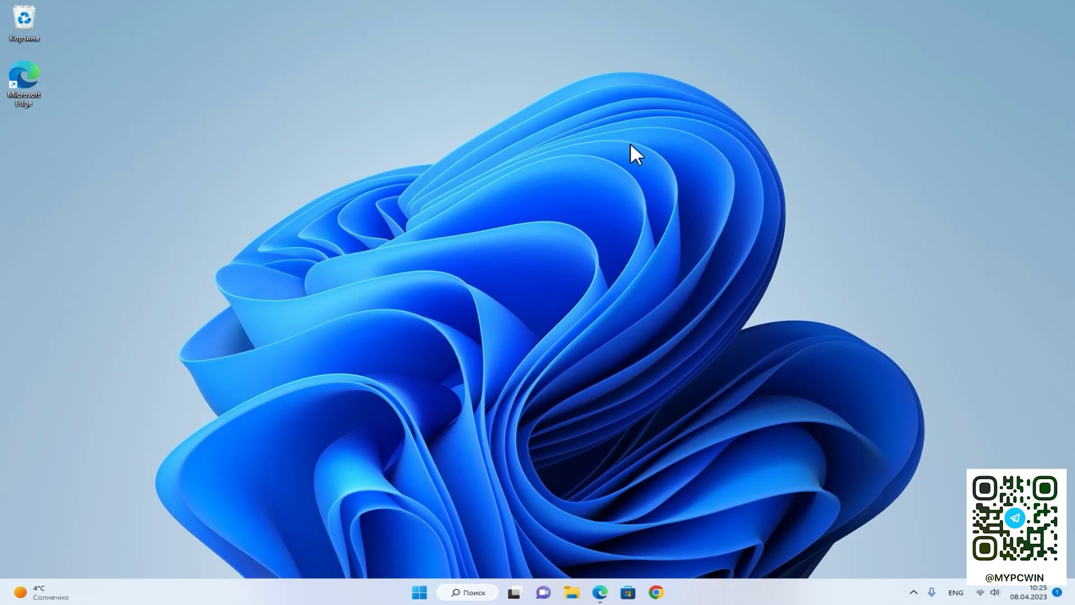
Place a shortcut to This PC (Этот компьютер) on the desktop from File Explorer and close the window.
{"action": "key", "text": "super+e"}
{"action": "left_click", "coordinate": [914, 169]}
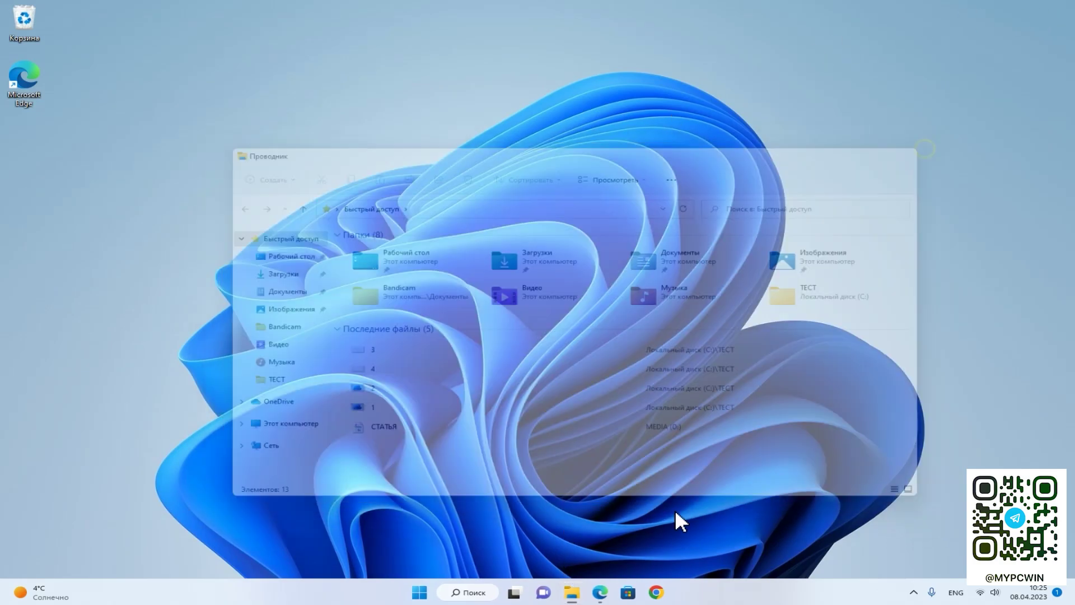
{"action": "left_click", "coordinate": [573, 592]}
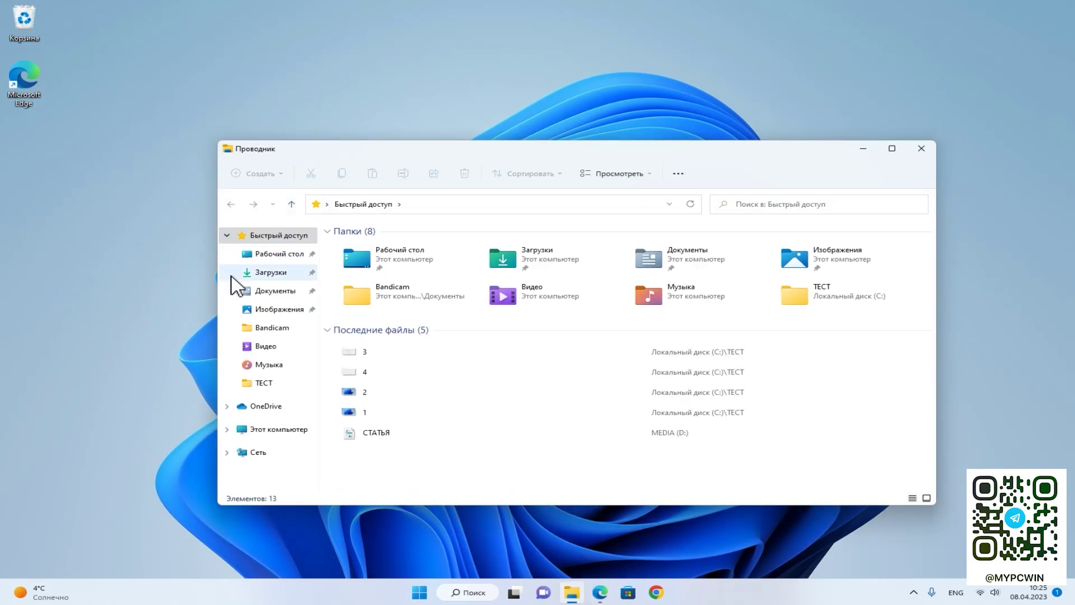
{"action": "left_click", "coordinate": [275, 432]}
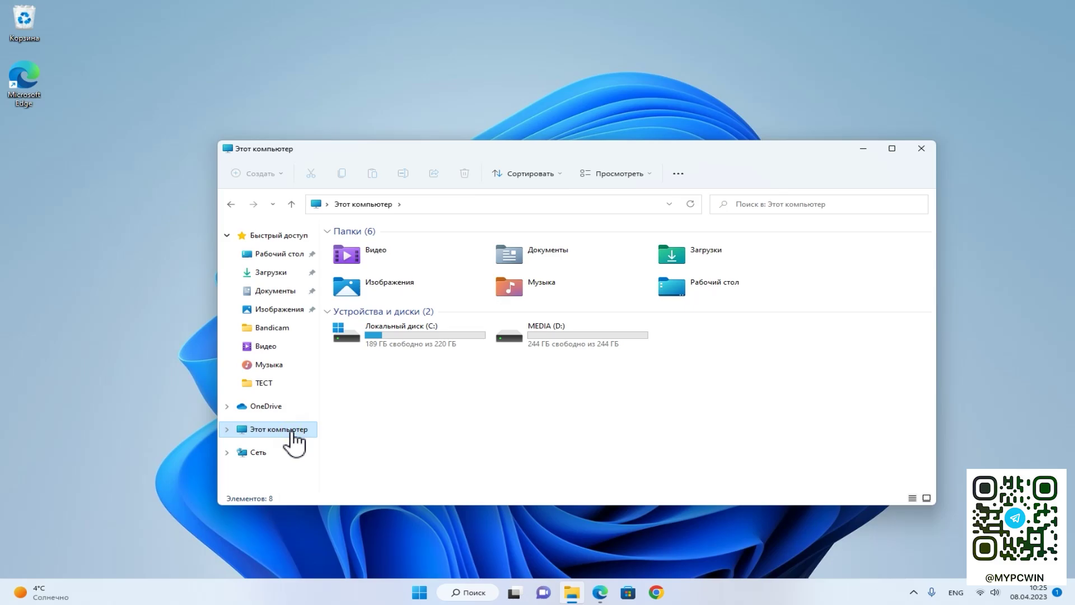
{"action": "left_click_drag", "start_coordinate": [291, 433], "coordinate": [30, 183]}
{"action": "left_click", "coordinate": [921, 148]}
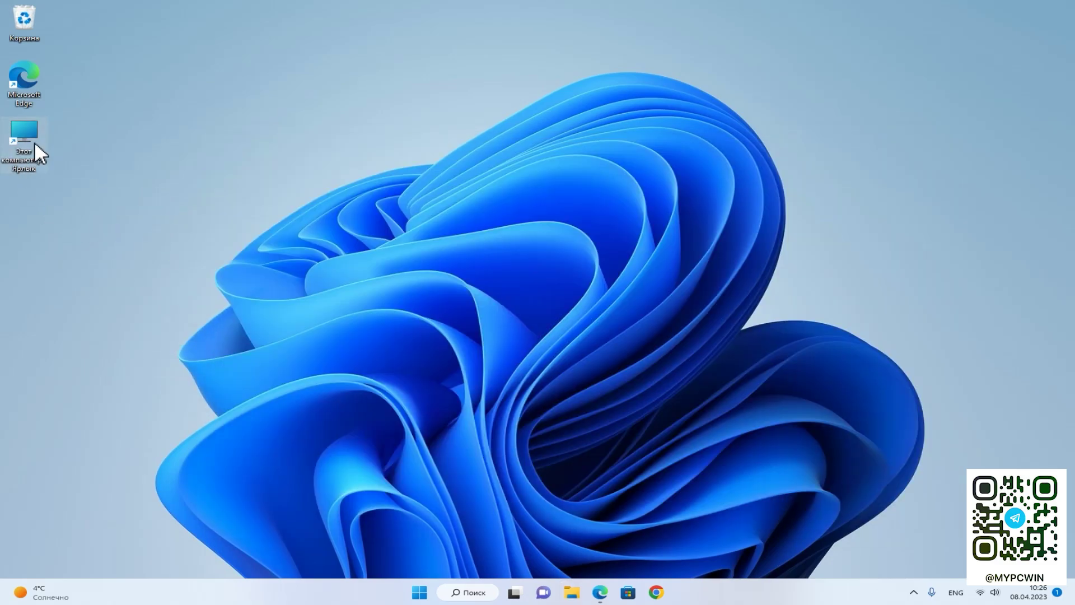
Rename the new desktop shortcut to "Этот компьютер", removing the "Ярлык" suffix.
{"action": "right_click", "coordinate": [34, 142]}
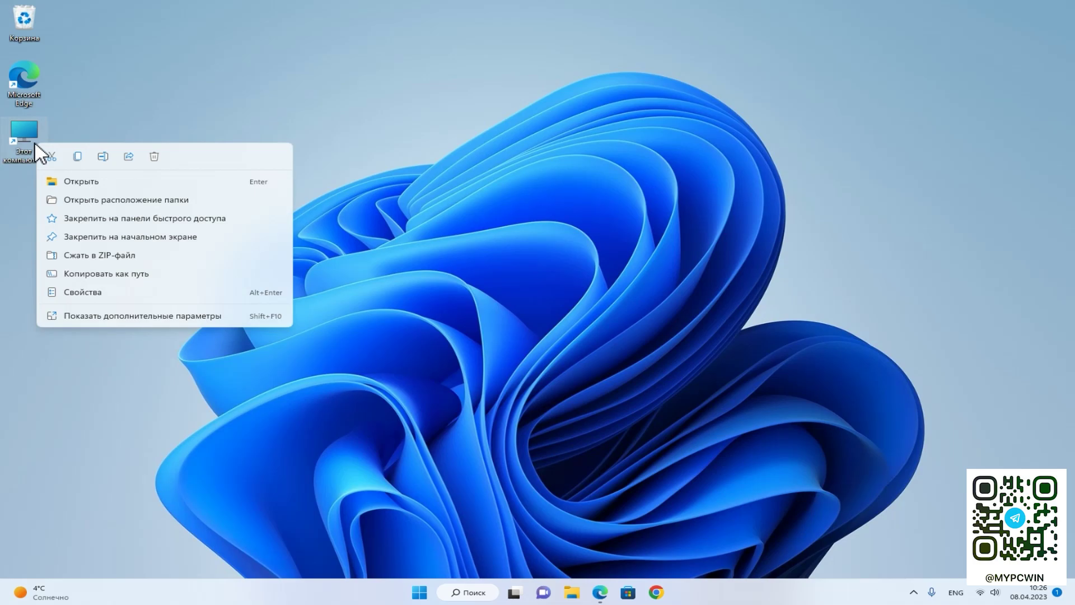
{"action": "left_click", "coordinate": [87, 321]}
{"action": "left_click", "coordinate": [166, 540]}
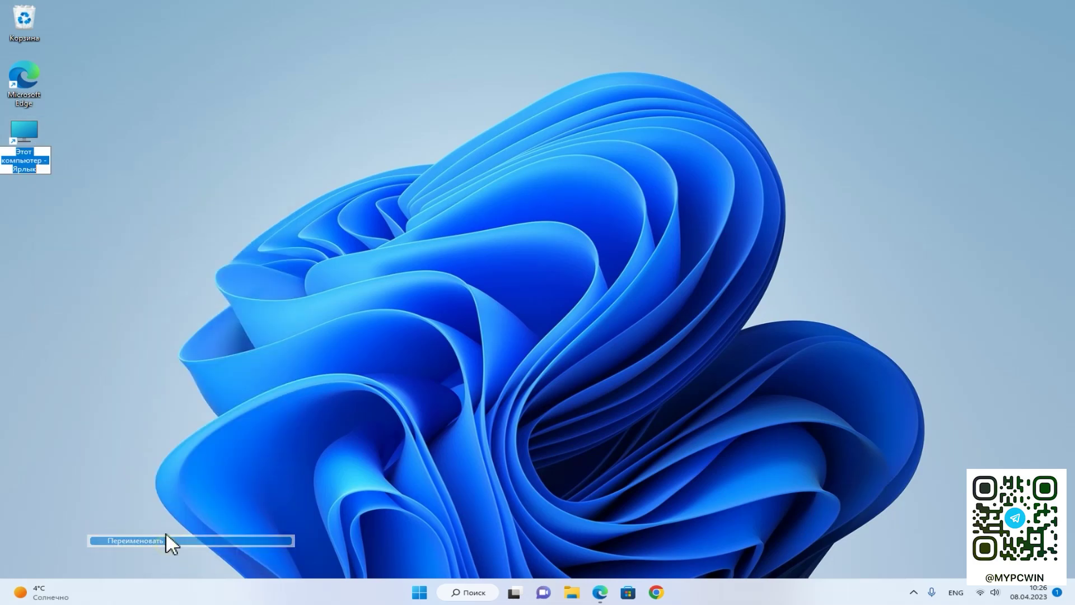
{"action": "left_click", "coordinate": [41, 170]}
{"action": "key", "text": "BackSpace"}
{"action": "key", "text": "BackSpace"}
{"action": "key", "text": "BackSpace"}
{"action": "key", "text": "BackSpace"}
{"action": "key", "text": "BackSpace"}
{"action": "key", "text": "BackSpace"}
{"action": "key", "text": "BackSpace"}
{"action": "key", "text": "BackSpace"}
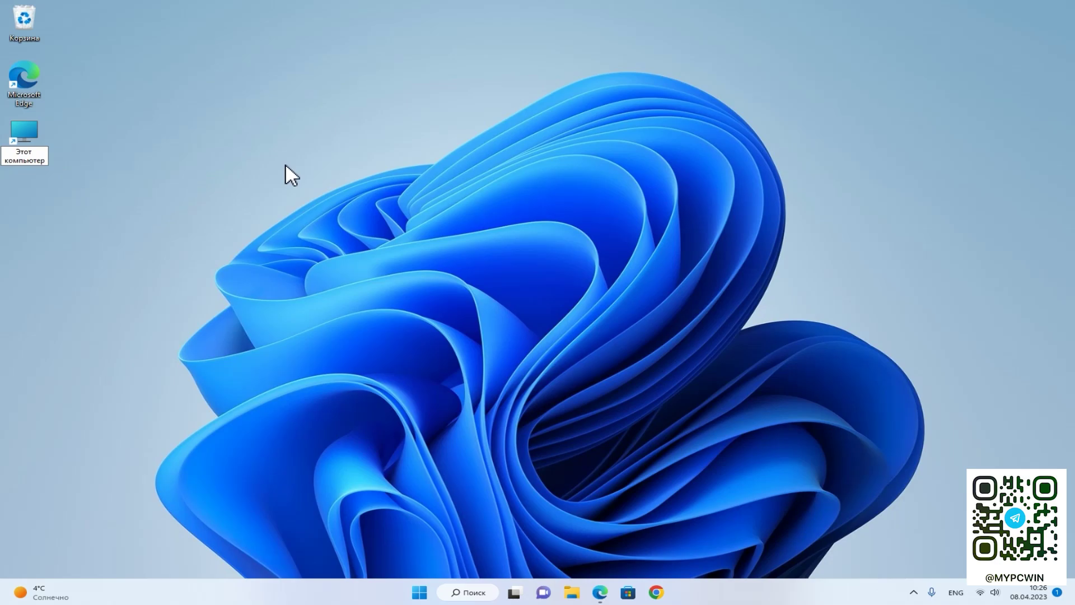
{"action": "left_click", "coordinate": [287, 164]}
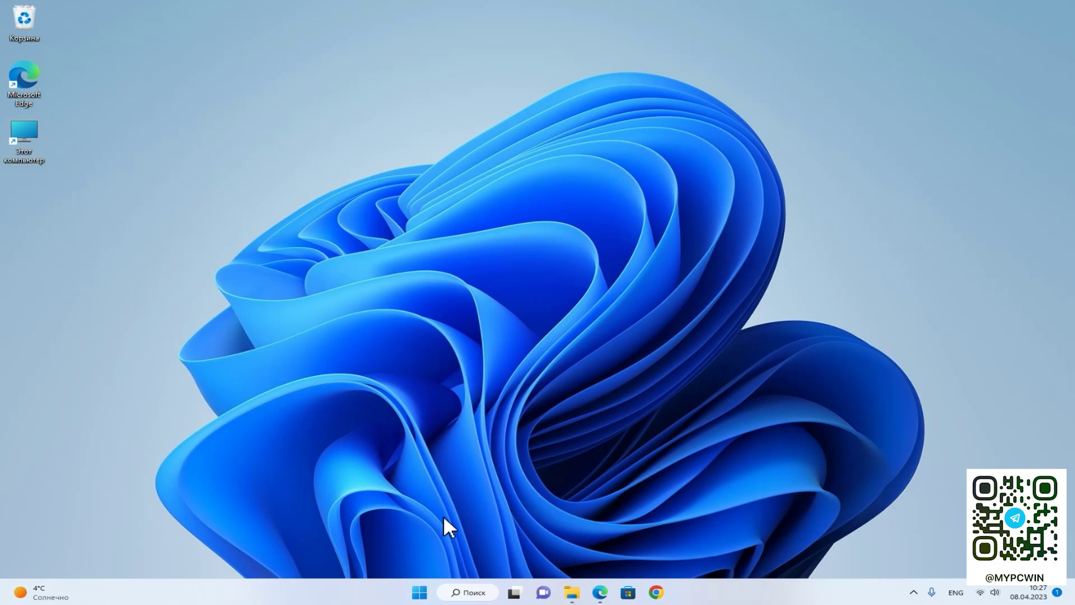
Check the update status and the pause option in the Windows Update settings, closing Settings when done.
{"action": "right_click", "coordinate": [417, 598]}
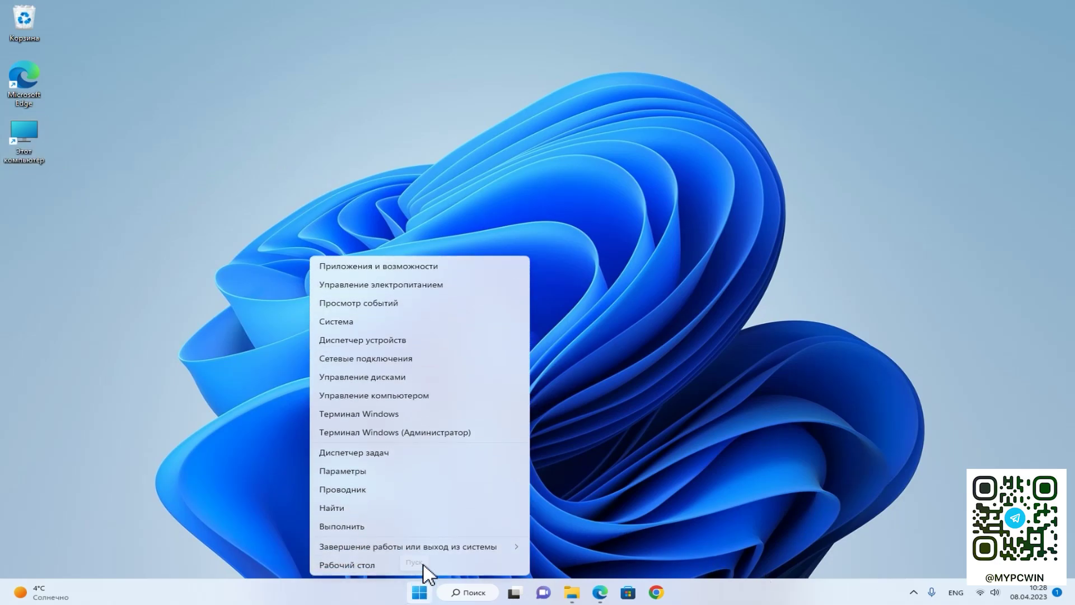
{"action": "left_click", "coordinate": [378, 468]}
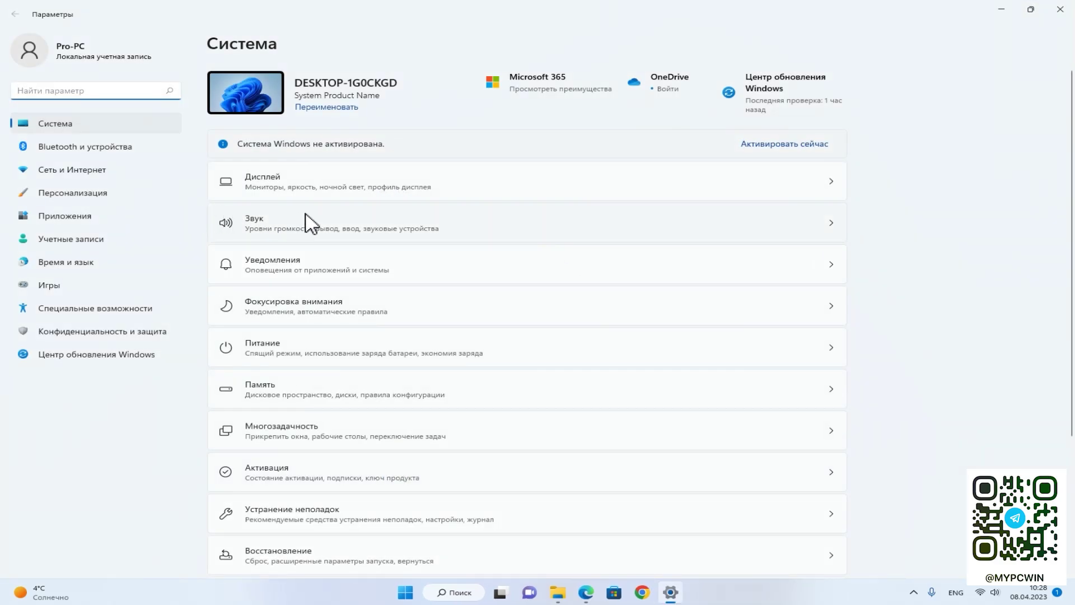
{"action": "left_click", "coordinate": [65, 357]}
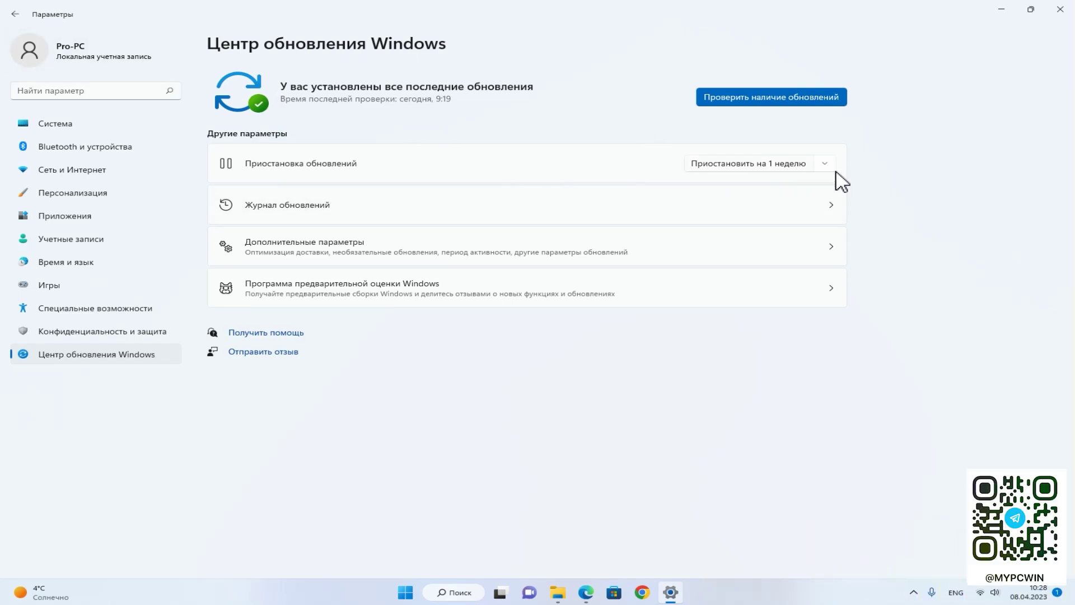
{"action": "left_click", "coordinate": [1059, 10]}
Open Device Manager full screen and examine the device categories for missing drivers, including the sound, game and video devices.
{"action": "right_click", "coordinate": [428, 592]}
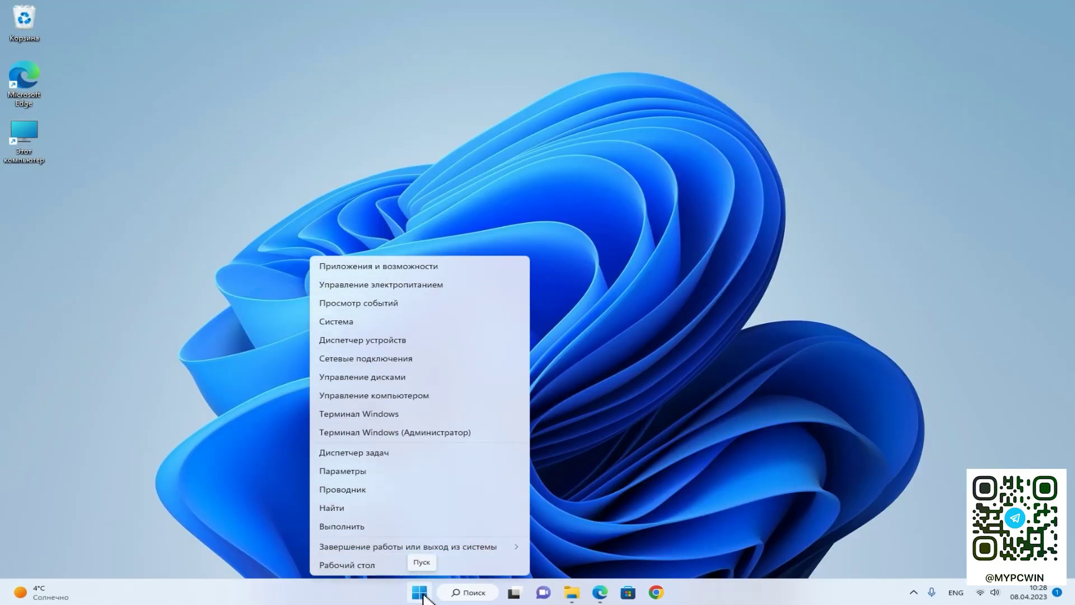
{"action": "left_click", "coordinate": [703, 462]}
{"action": "right_click", "coordinate": [417, 593]}
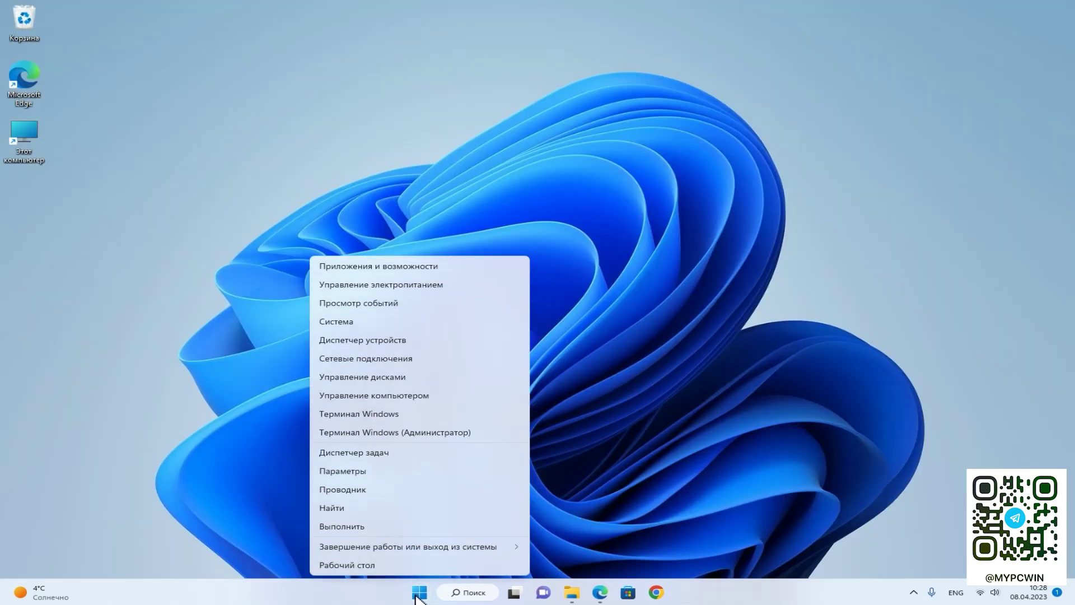
{"action": "left_click", "coordinate": [372, 338]}
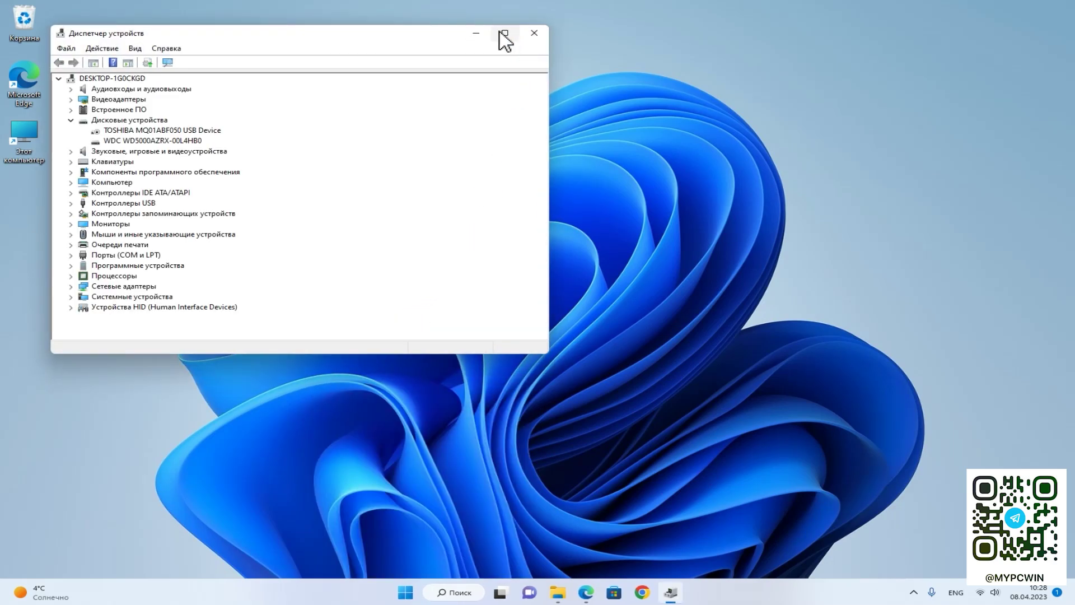
{"action": "left_click", "coordinate": [504, 35]}
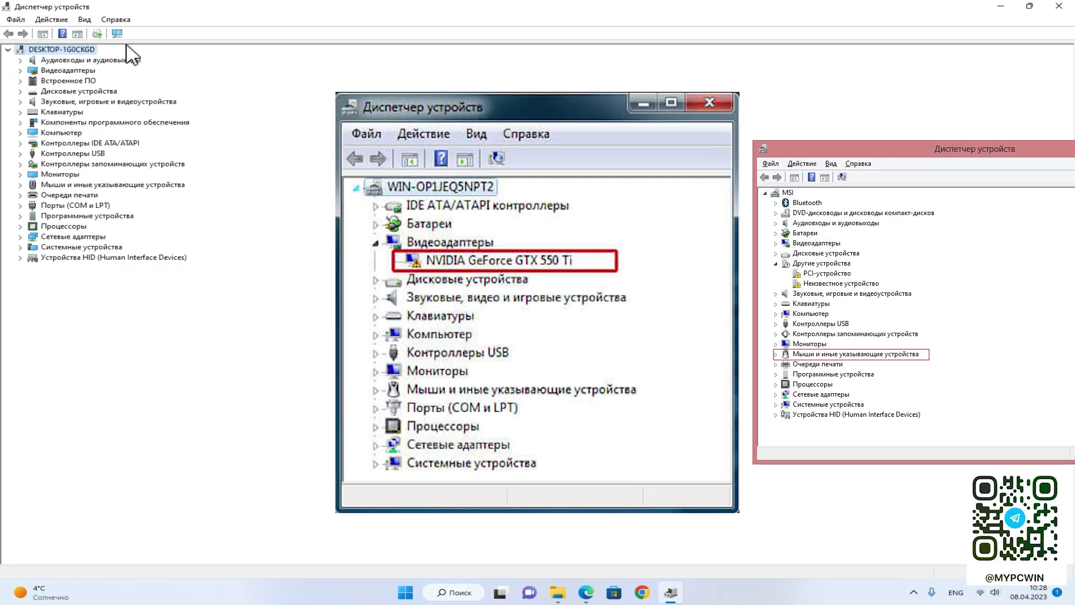
{"action": "left_click", "coordinate": [20, 102]}
{"action": "left_click", "coordinate": [20, 102]}
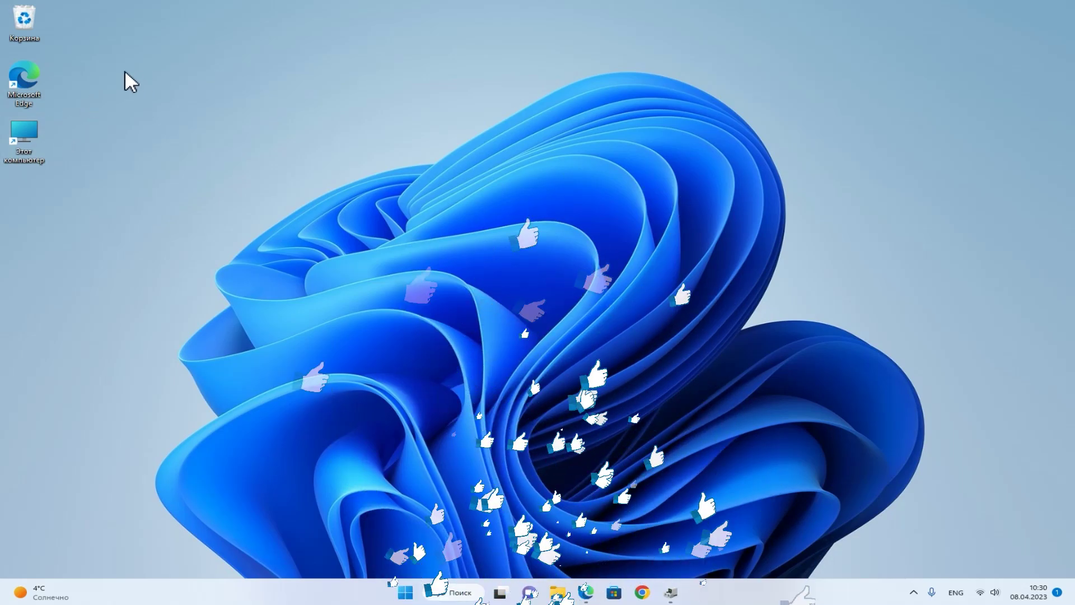
Switch to Microsoft Edge in a maximized window and go to google.ru.
{"action": "double_click", "coordinate": [28, 84]}
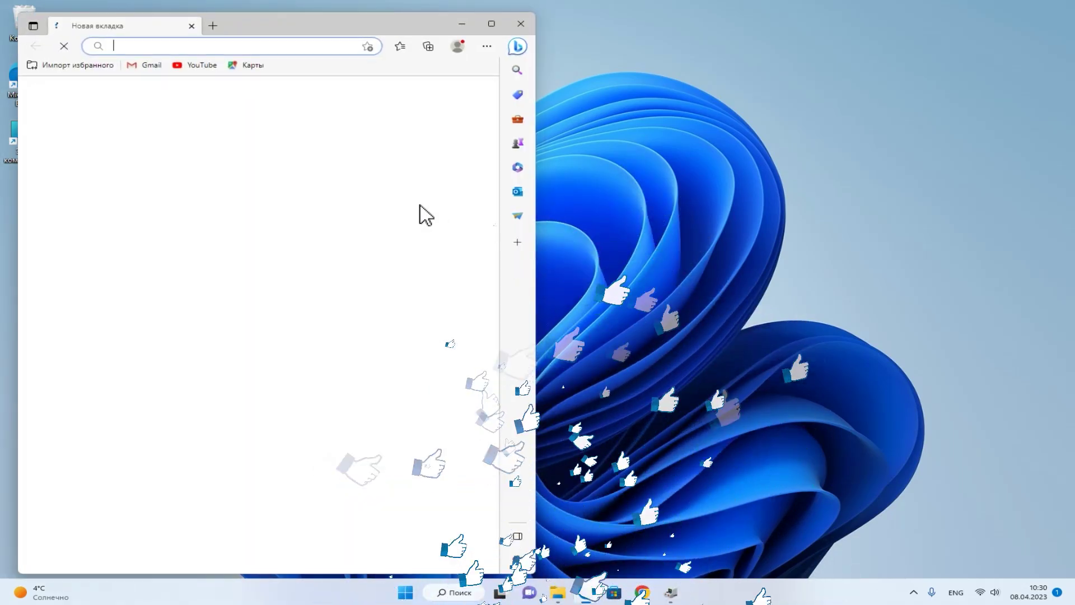
{"action": "left_click", "coordinate": [492, 25]}
{"action": "key", "text": "Return"}
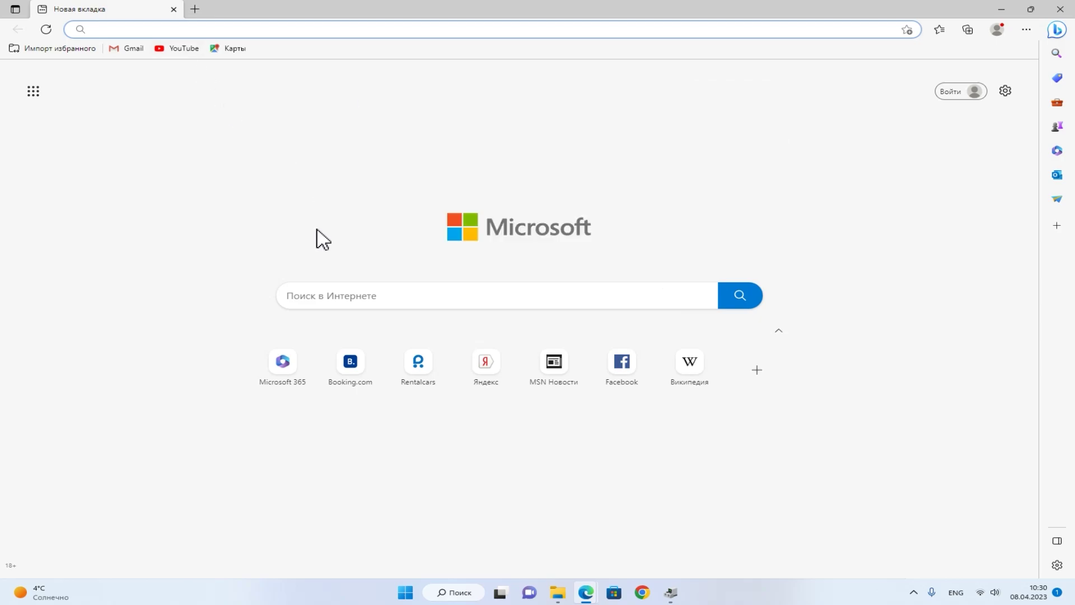
{"action": "type", "text": "google.ru"}
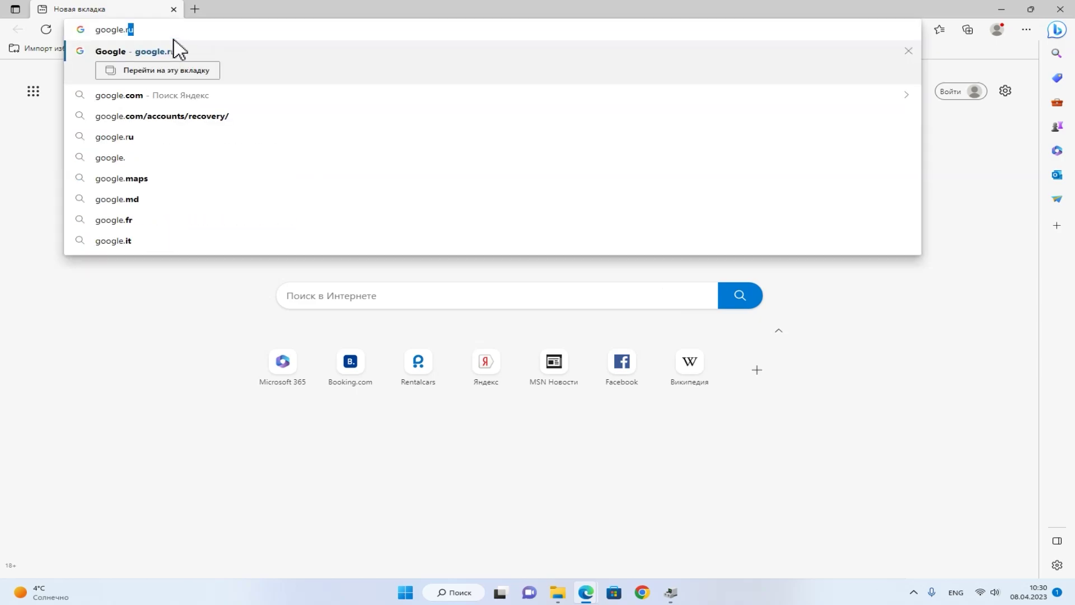
{"action": "left_click", "coordinate": [174, 49]}
Search Google for "скачать гугл хром" and open the Google Chrome page from the results.
{"action": "type", "text": "ска"}
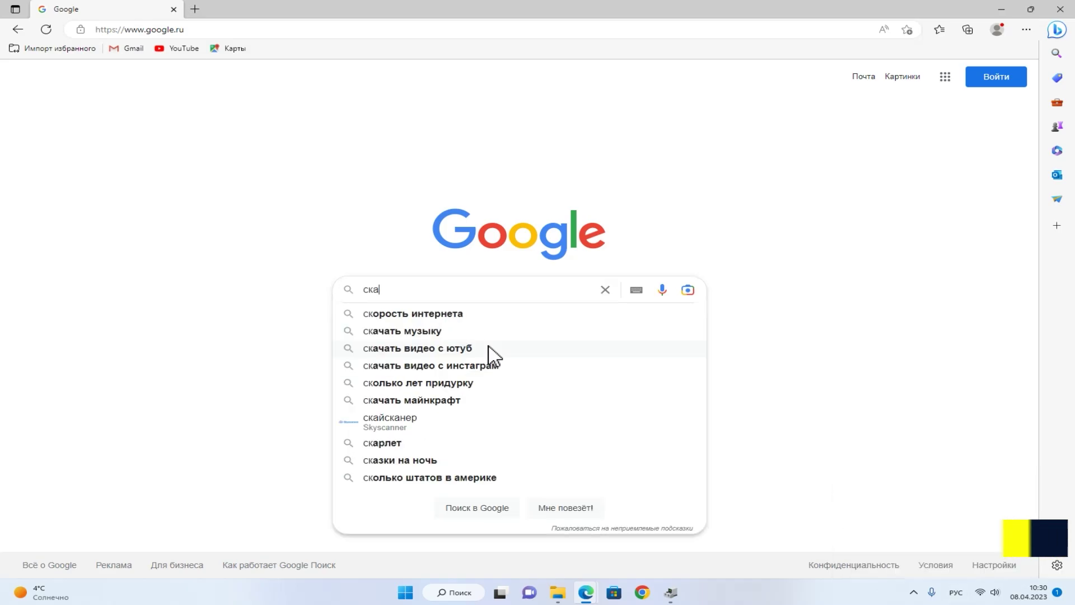
{"action": "type", "text": "чать гугл хром"}
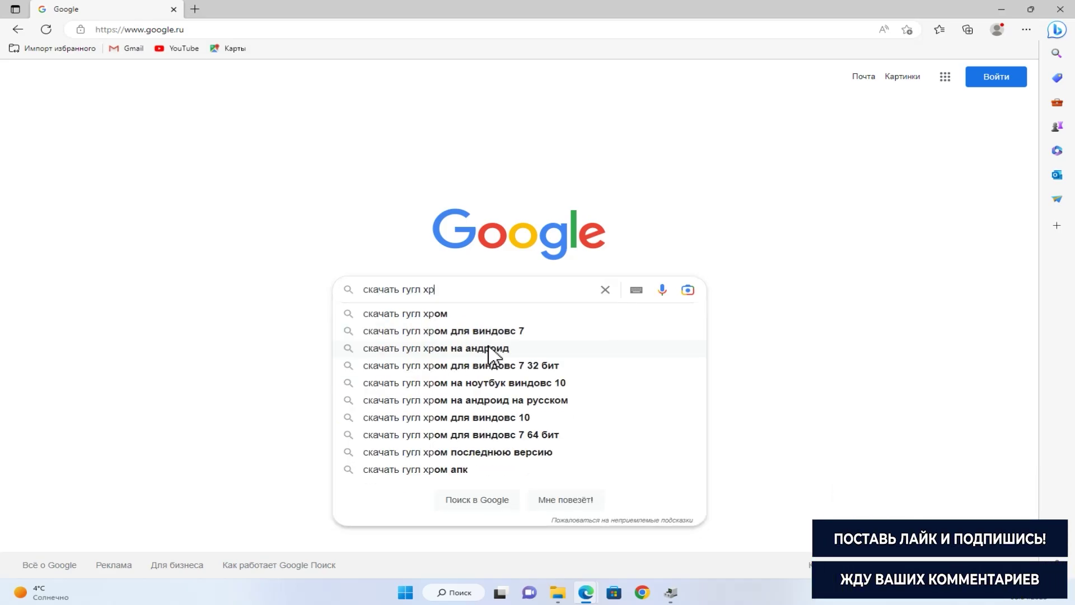
{"action": "key", "text": "Return"}
{"action": "left_click", "coordinate": [207, 198]}
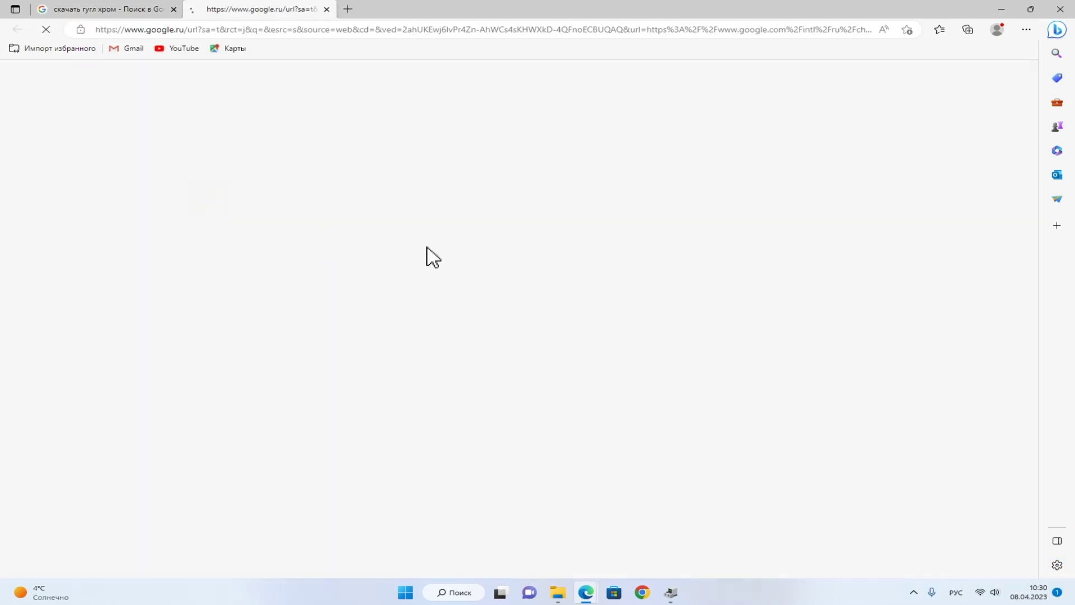
{"action": "left_click", "coordinate": [382, 214]}
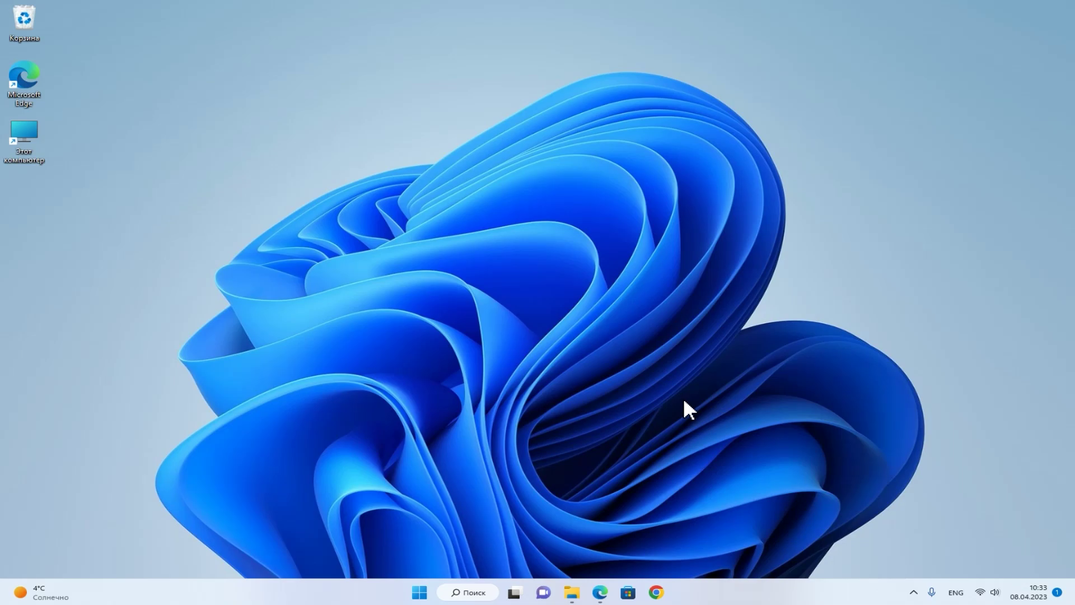
Set Google Chrome as the default browser in the default apps settings and close Settings.
{"action": "right_click", "coordinate": [418, 597]}
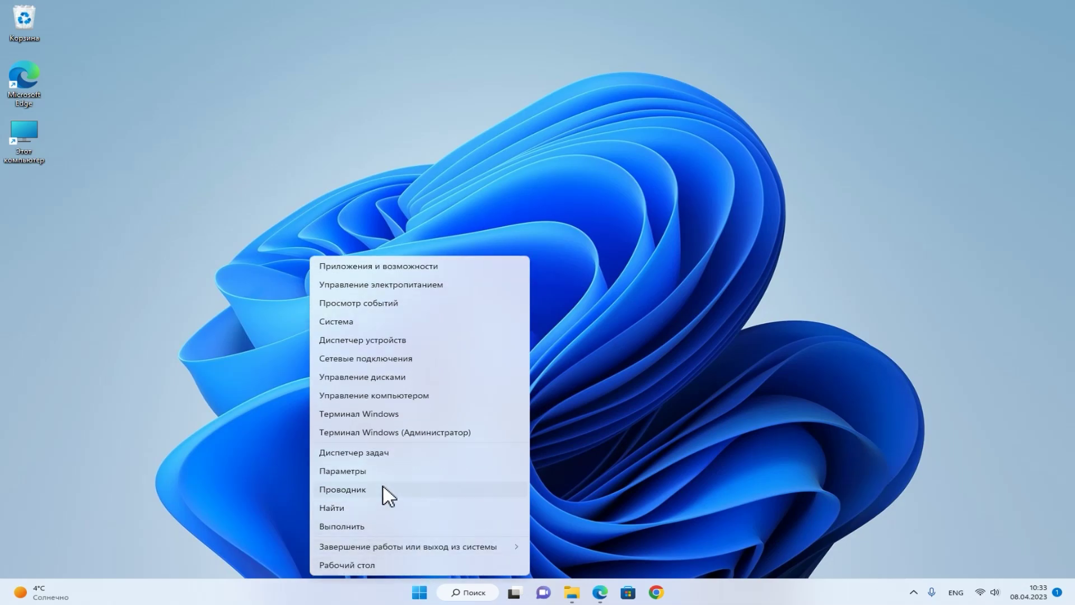
{"action": "left_click", "coordinate": [371, 470]}
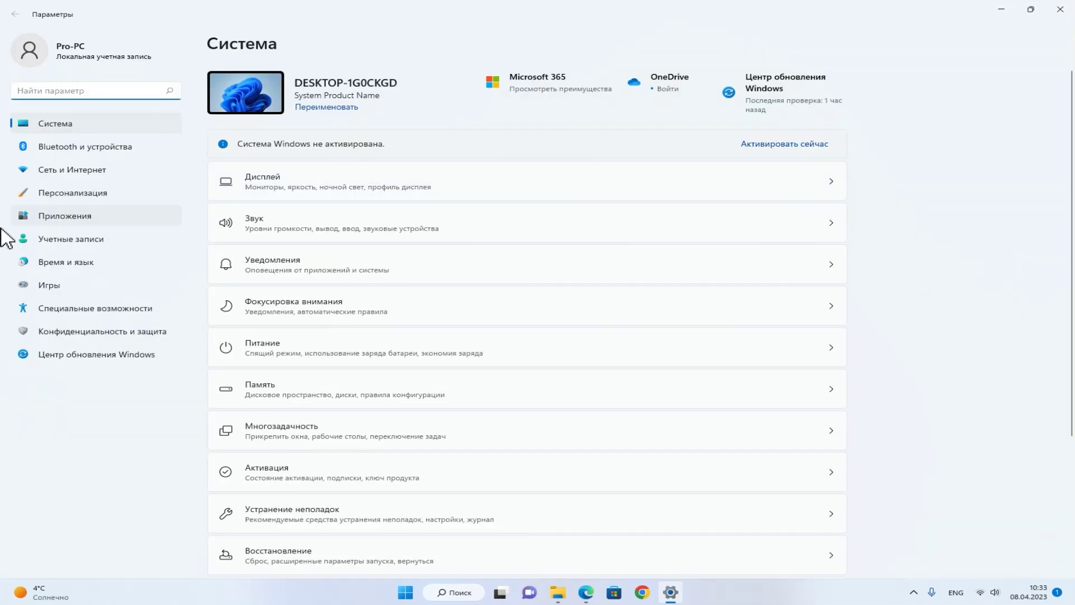
{"action": "left_click", "coordinate": [79, 217]}
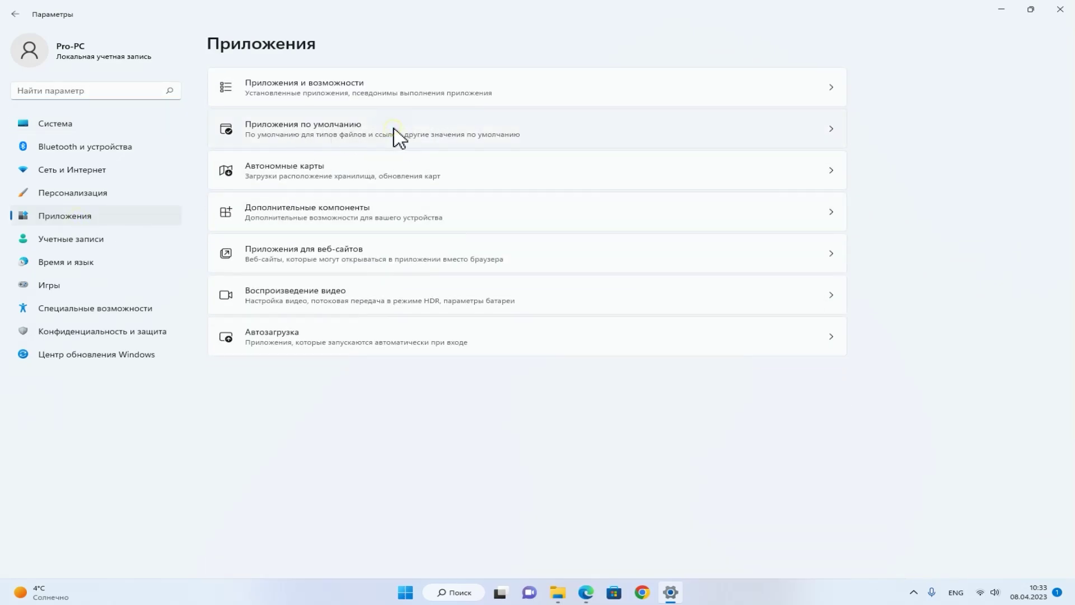
{"action": "left_click", "coordinate": [394, 129]}
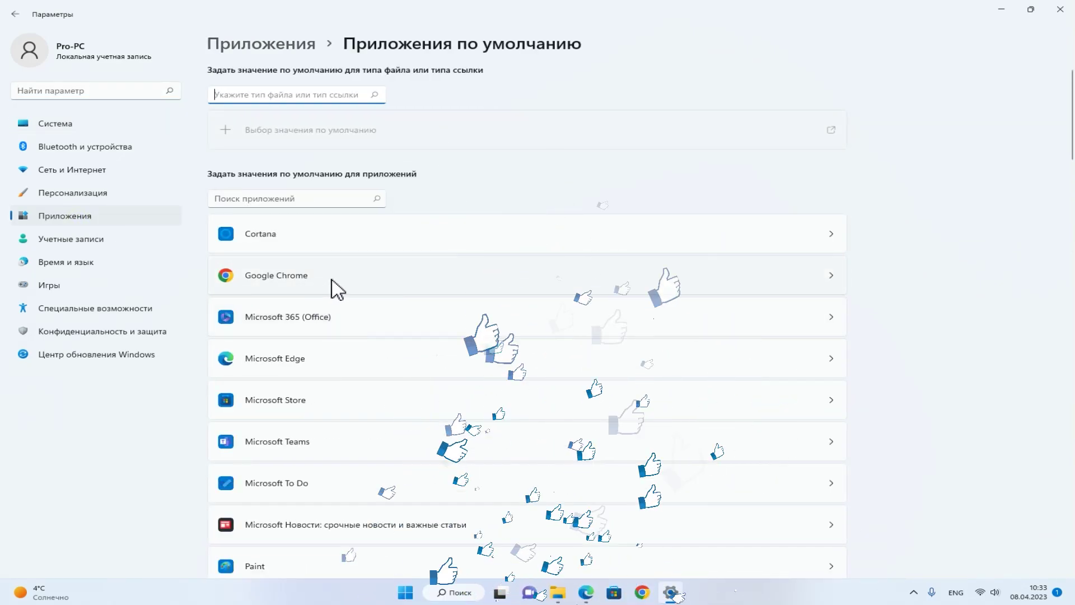
{"action": "left_click", "coordinate": [335, 288]}
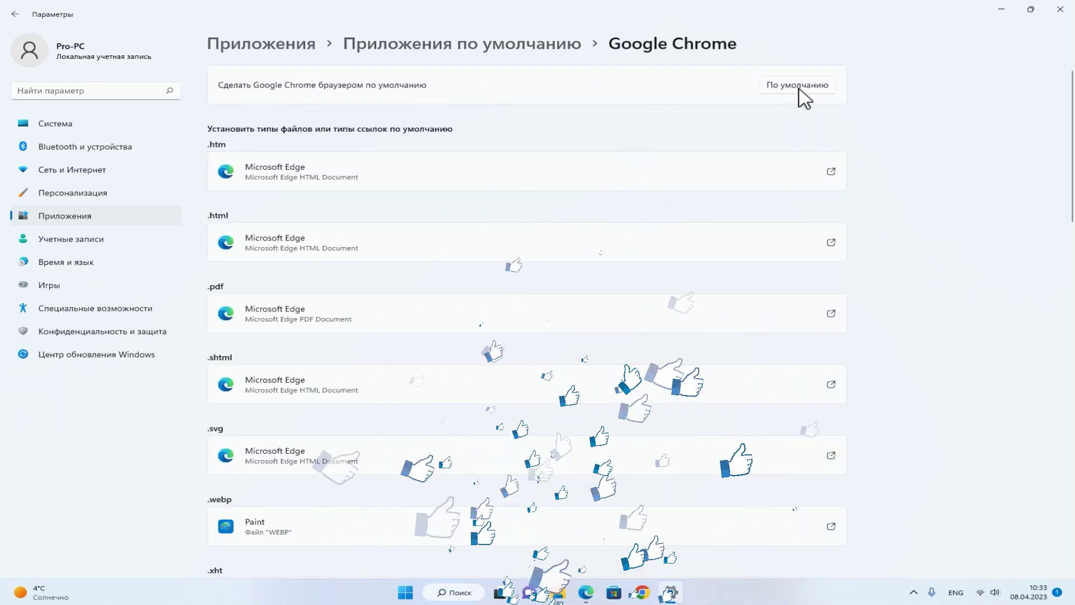
{"action": "left_click", "coordinate": [815, 88]}
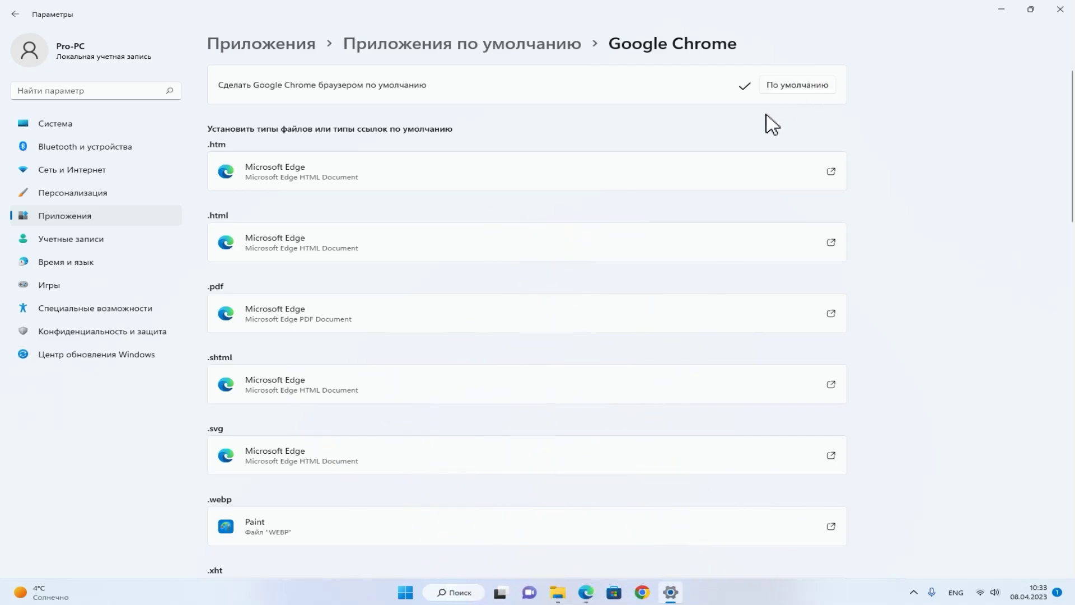
{"action": "left_click", "coordinate": [1060, 9]}
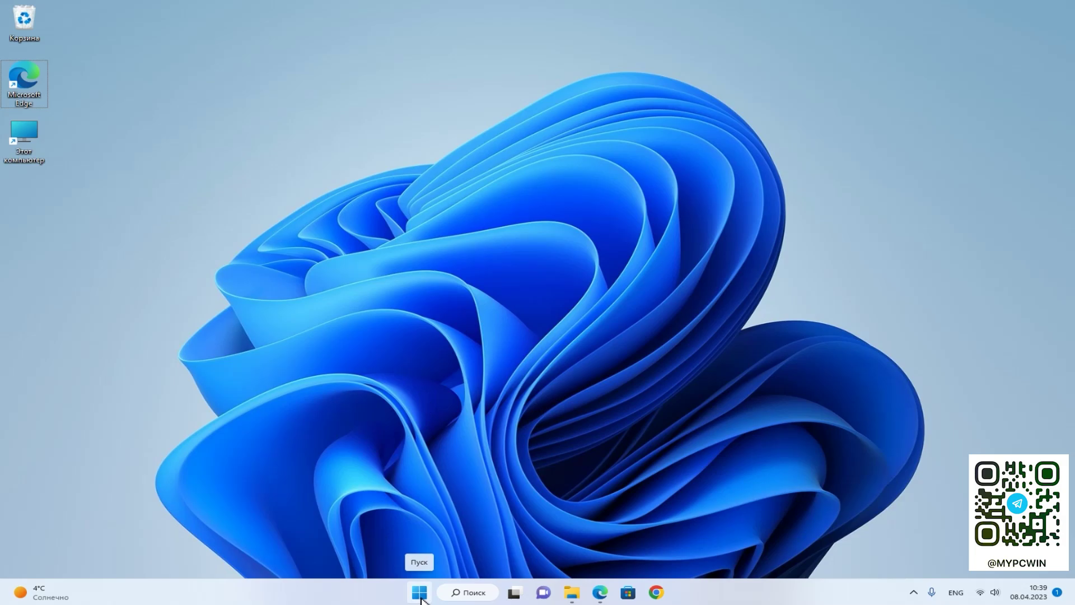
Open Device Manager, check the disk drives category and the other device categories, and close it.
{"action": "right_click", "coordinate": [420, 593]}
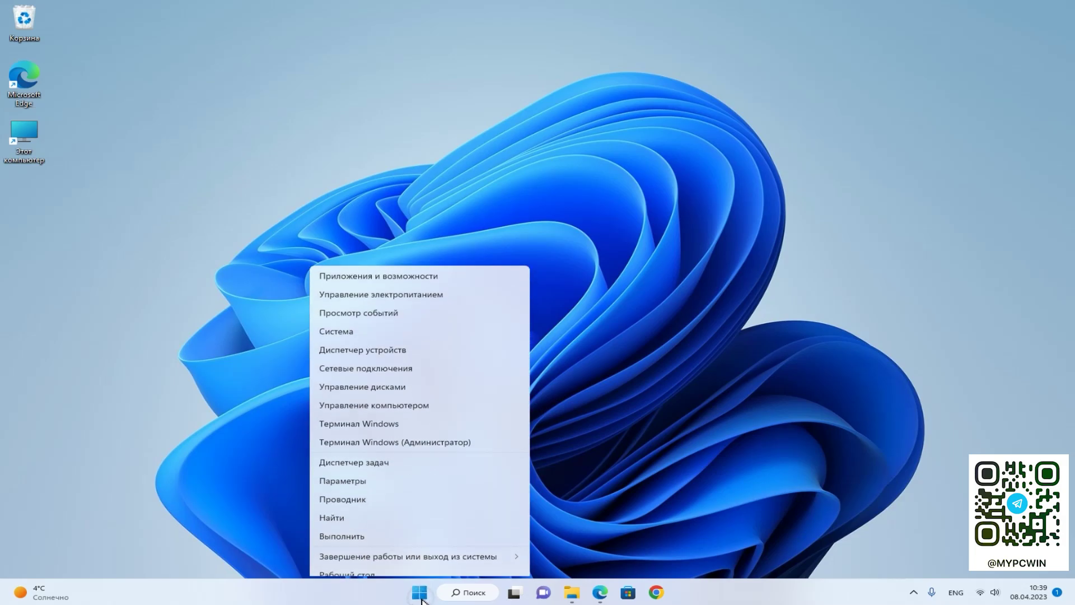
{"action": "left_click", "coordinate": [408, 342]}
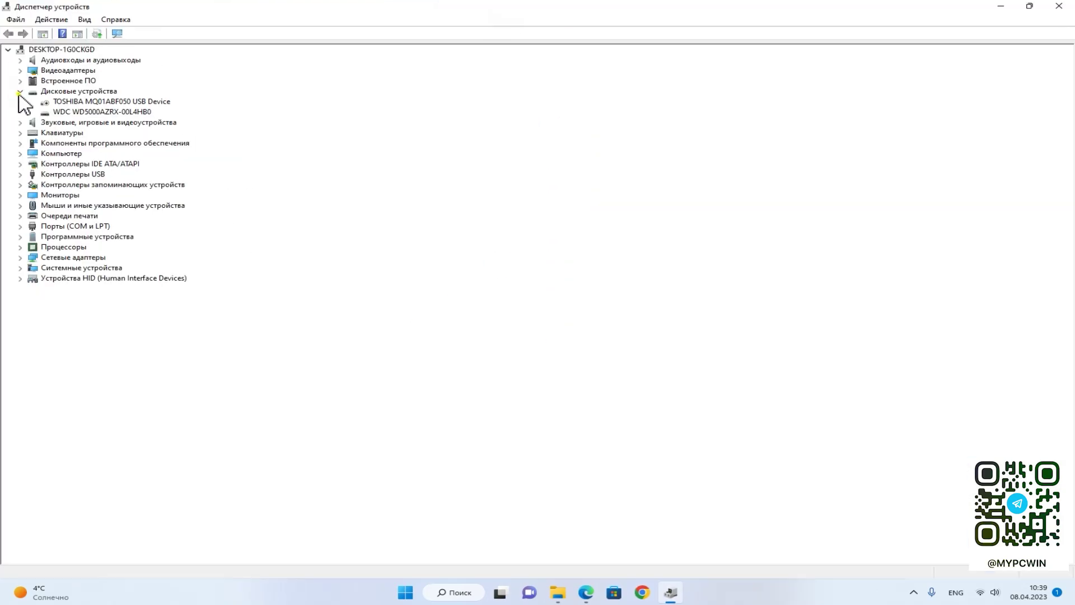
{"action": "left_click", "coordinate": [20, 92]}
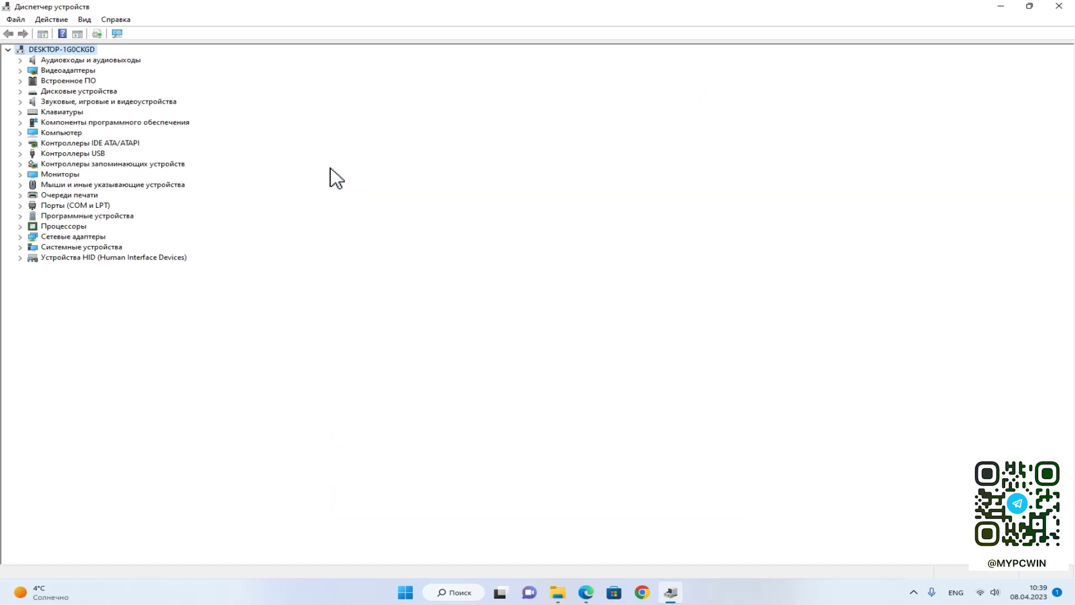
{"action": "left_click", "coordinate": [1059, 7]}
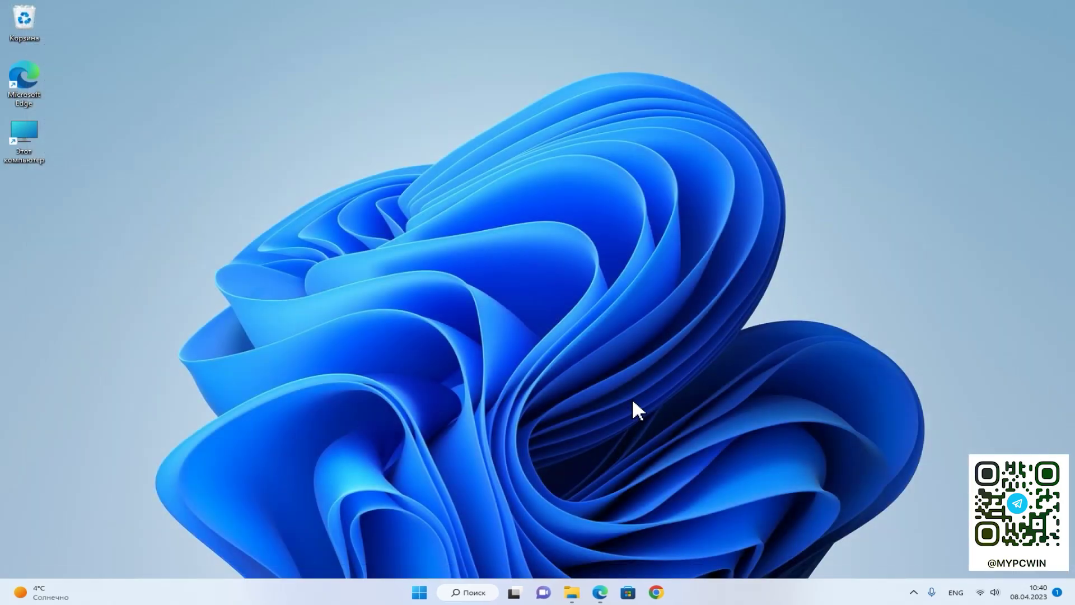
Open System Information by running the msinfo32 command.
{"action": "right_click", "coordinate": [418, 598]}
{"action": "left_click", "coordinate": [668, 437]}
{"action": "right_click", "coordinate": [419, 591]}
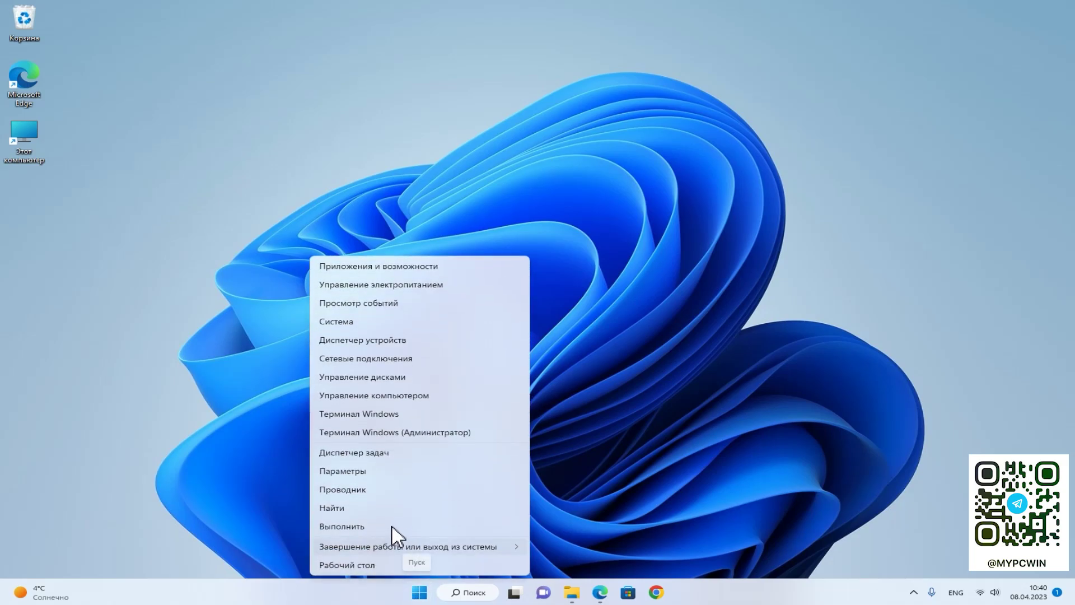
{"action": "left_click", "coordinate": [365, 526]}
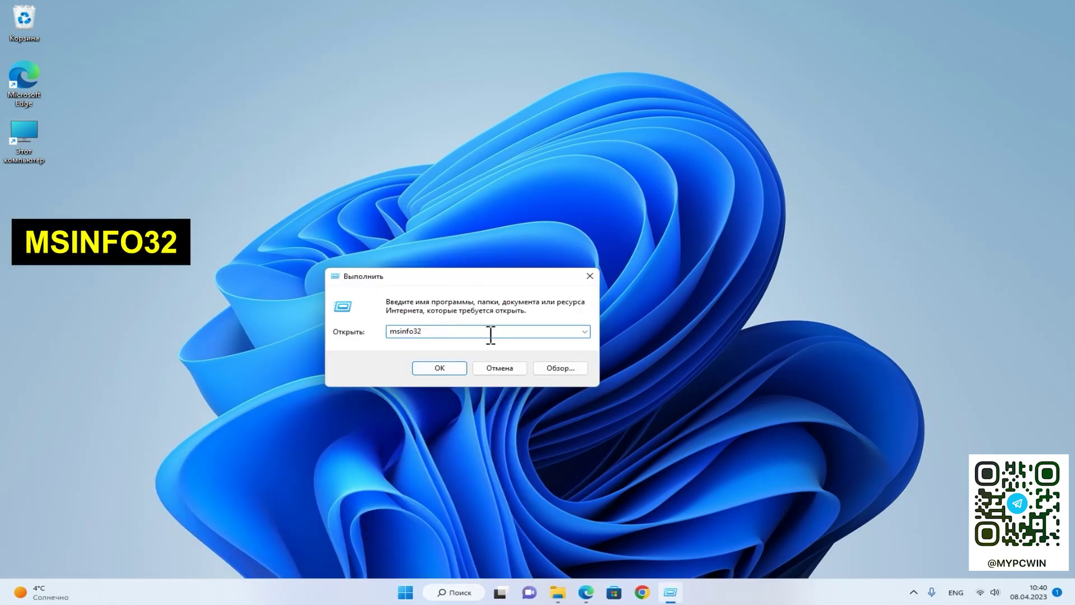
{"action": "left_click_drag", "start_coordinate": [491, 335], "coordinate": [358, 329]}
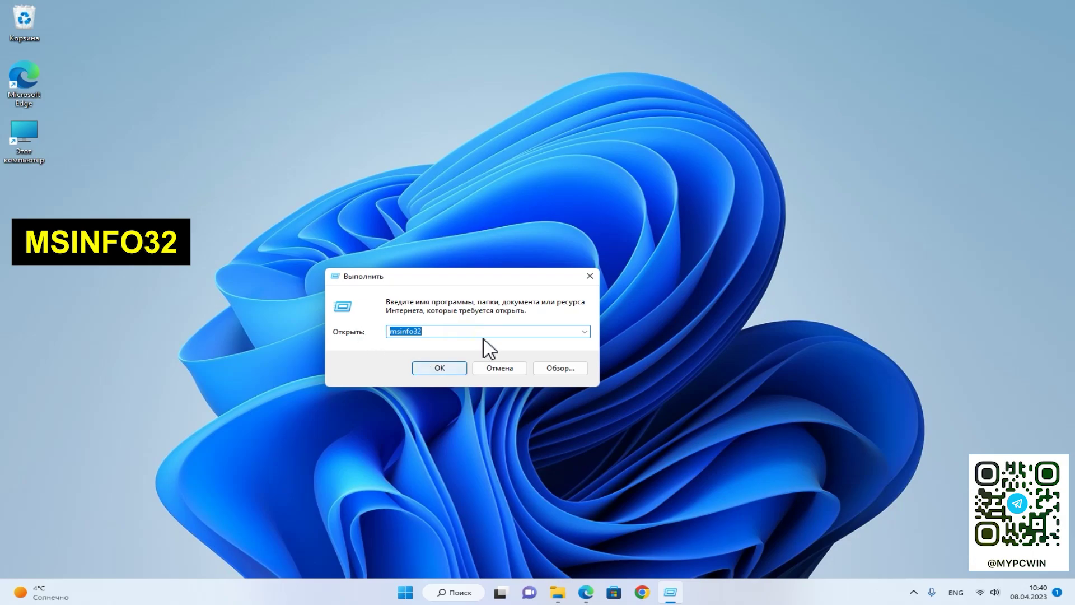
{"action": "left_click", "coordinate": [428, 335]}
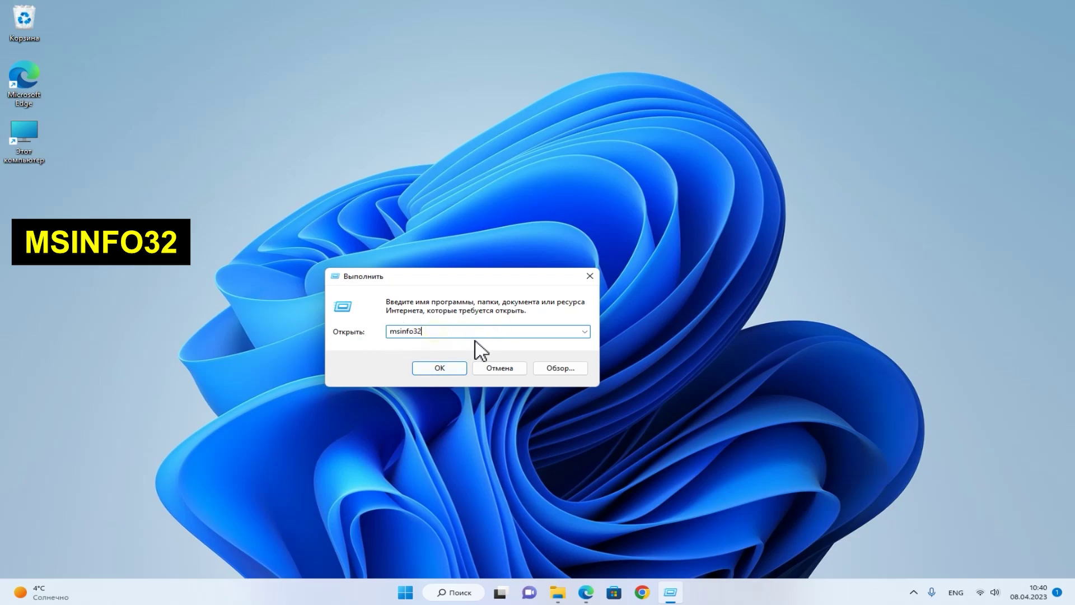
{"action": "left_click", "coordinate": [439, 370]}
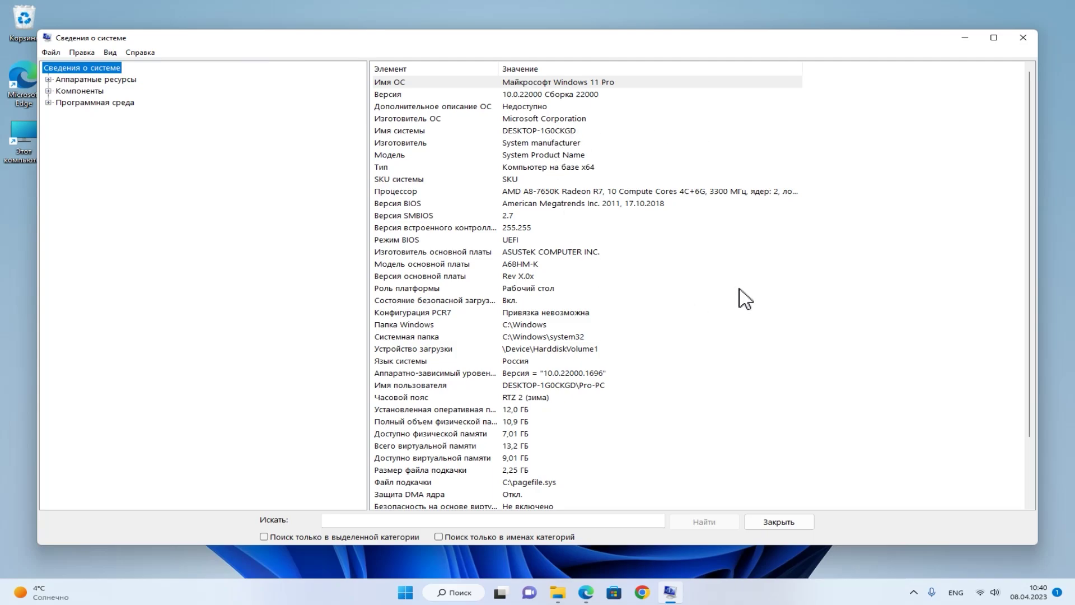
Maximize System Information and copy the motherboard model row.
{"action": "key", "text": "super+Up"}
{"action": "left_click", "coordinate": [510, 234]}
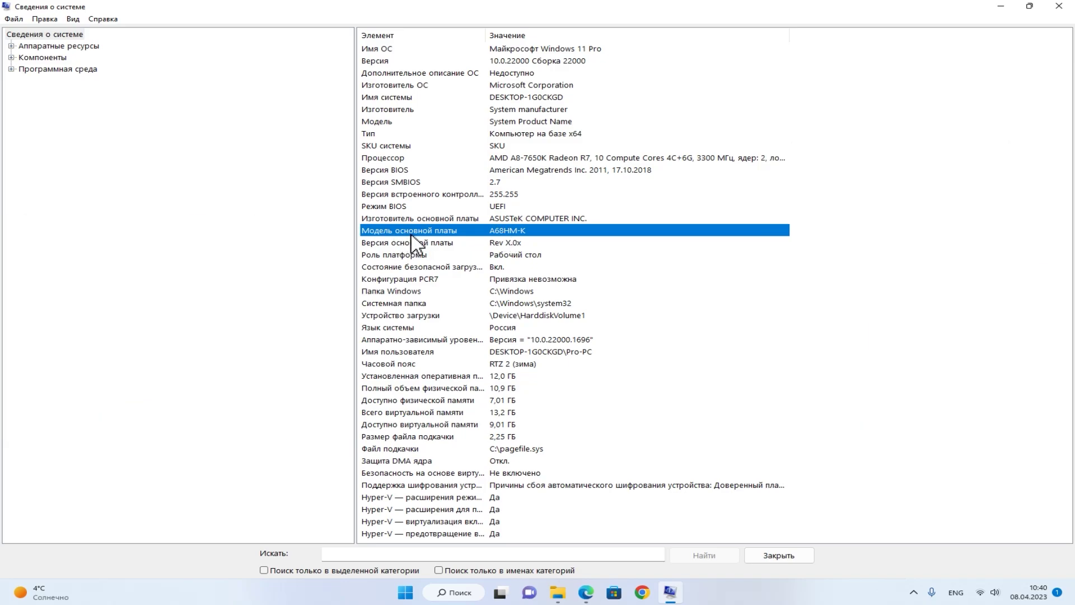
{"action": "key", "text": "ctrl+c"}
Switch to Google Chrome and search Google for the copied text "Модель основной платы A68HM-K".
{"action": "left_click", "coordinate": [640, 596]}
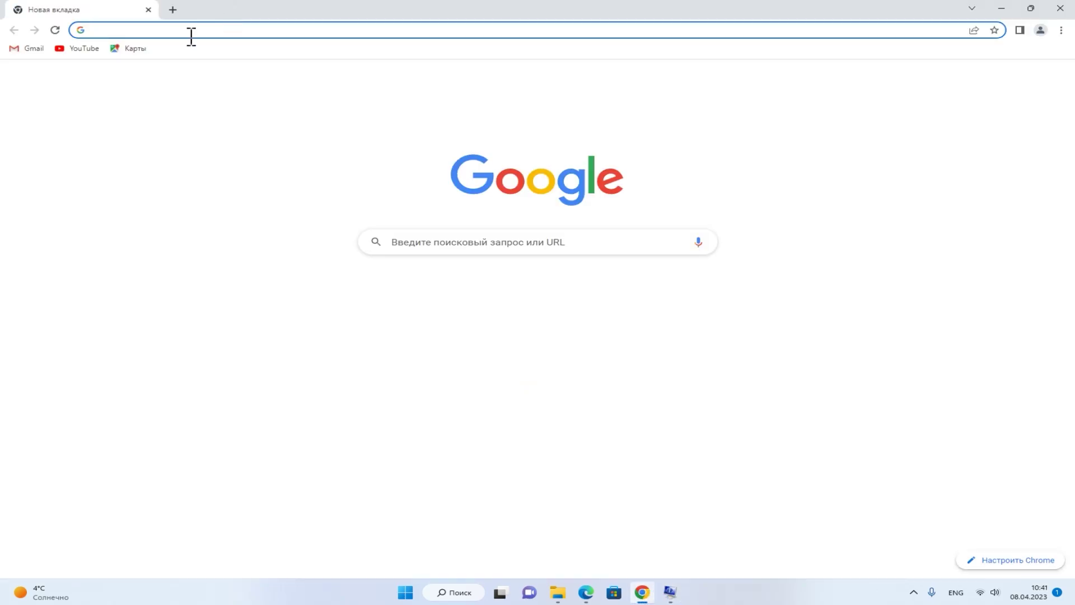
{"action": "right_click", "coordinate": [189, 33]}
{"action": "left_click", "coordinate": [390, 238]}
{"action": "key", "text": "ctrl+v"}
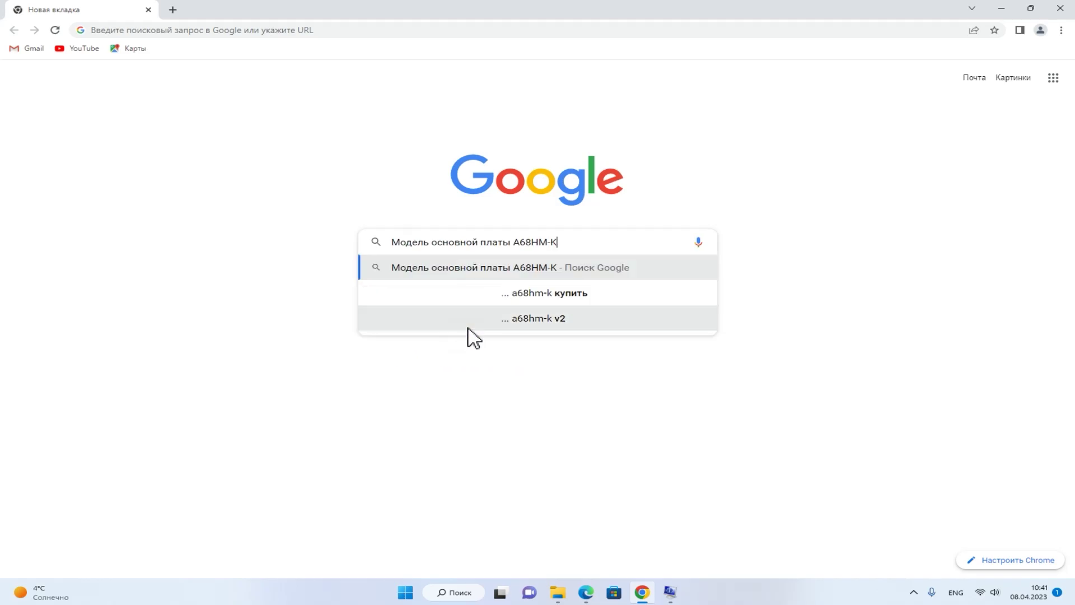
{"action": "key", "text": "Return"}
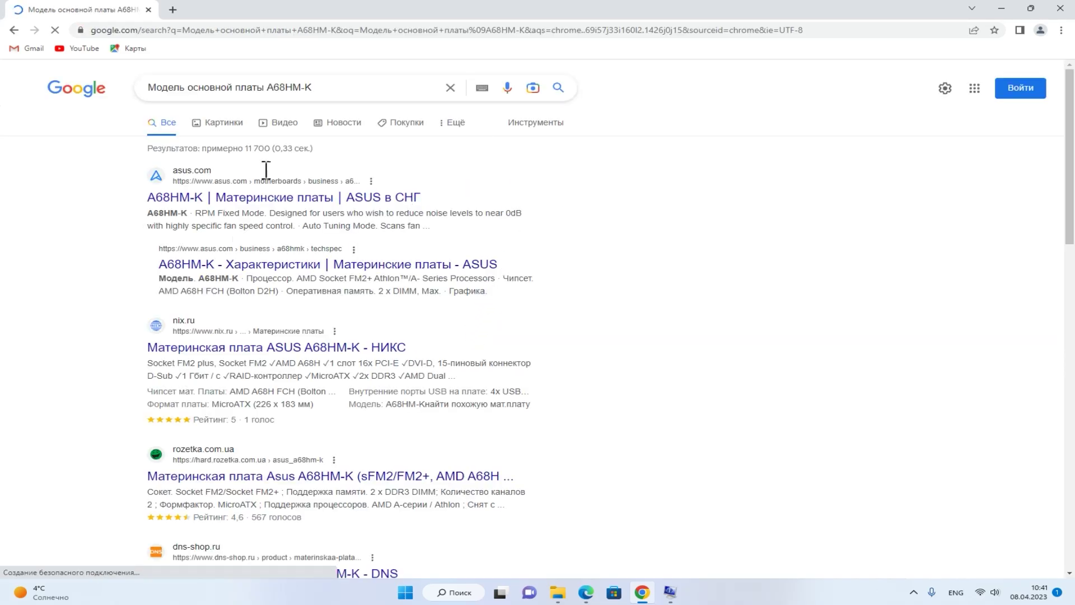
Highlight the model name A68HM-K in the search query and examine it alongside the first result.
{"action": "left_click_drag", "start_coordinate": [135, 206], "coordinate": [202, 199]}
{"action": "left_click", "coordinate": [319, 88]}
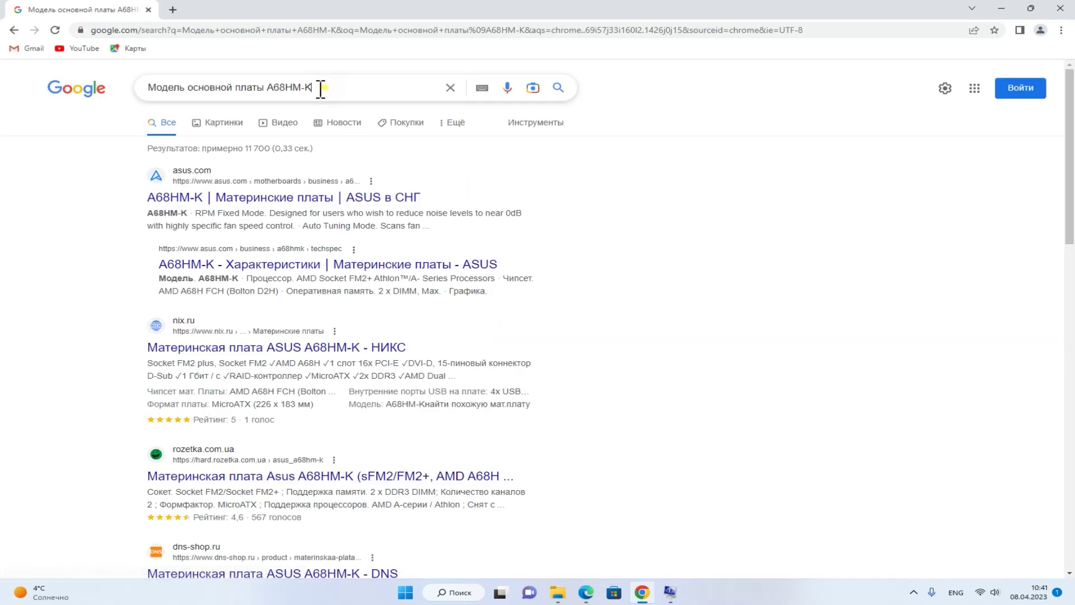
{"action": "left_click_drag", "start_coordinate": [319, 89], "coordinate": [267, 87]}
{"action": "left_click", "coordinate": [670, 592]}
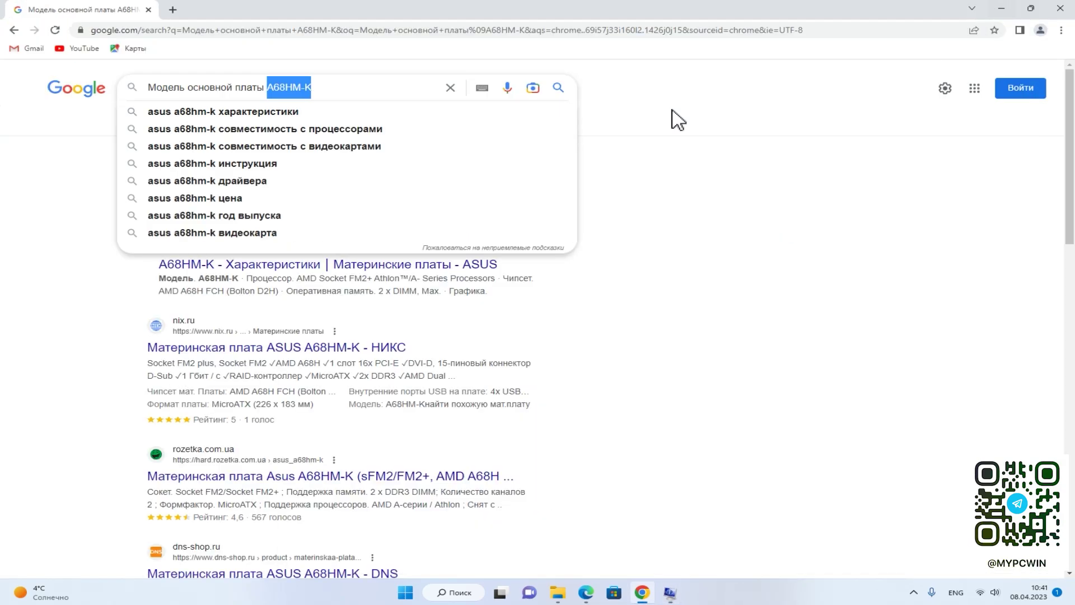
{"action": "left_click", "coordinate": [672, 115]}
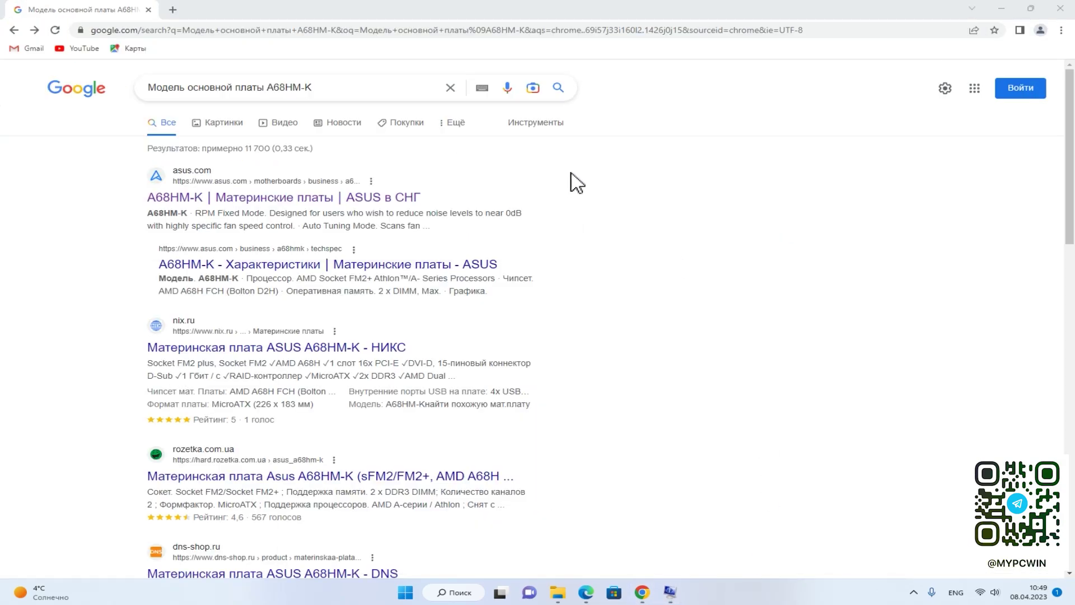
Open the ASUS page for the A68HM-K from the search results and go to its support section.
{"action": "left_click", "coordinate": [307, 200]}
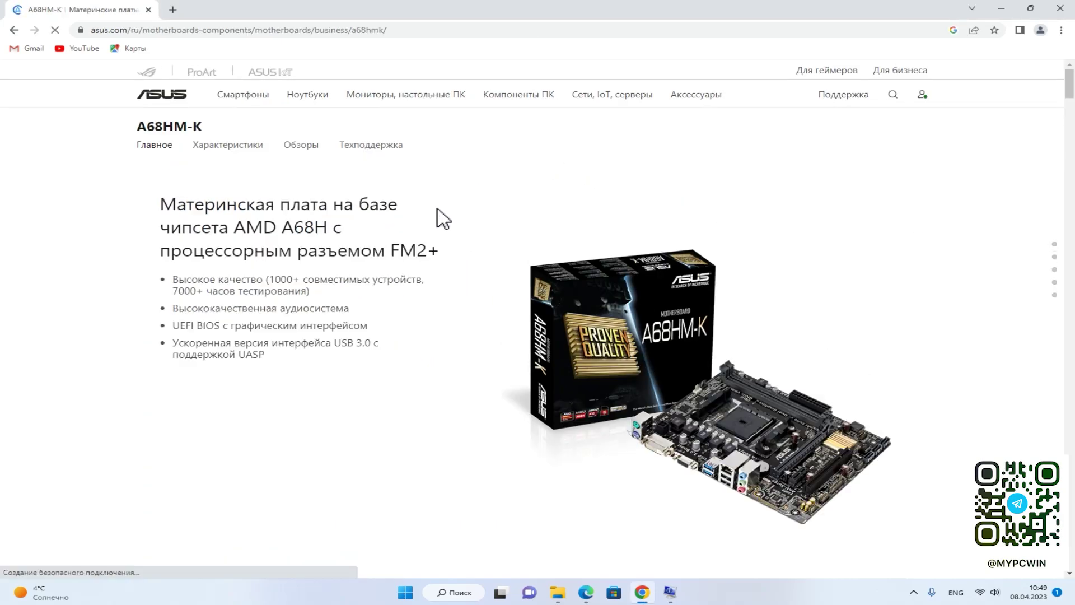
{"action": "scroll", "coordinate": [448, 223], "scroll_direction": "down", "scroll_amount": 4}
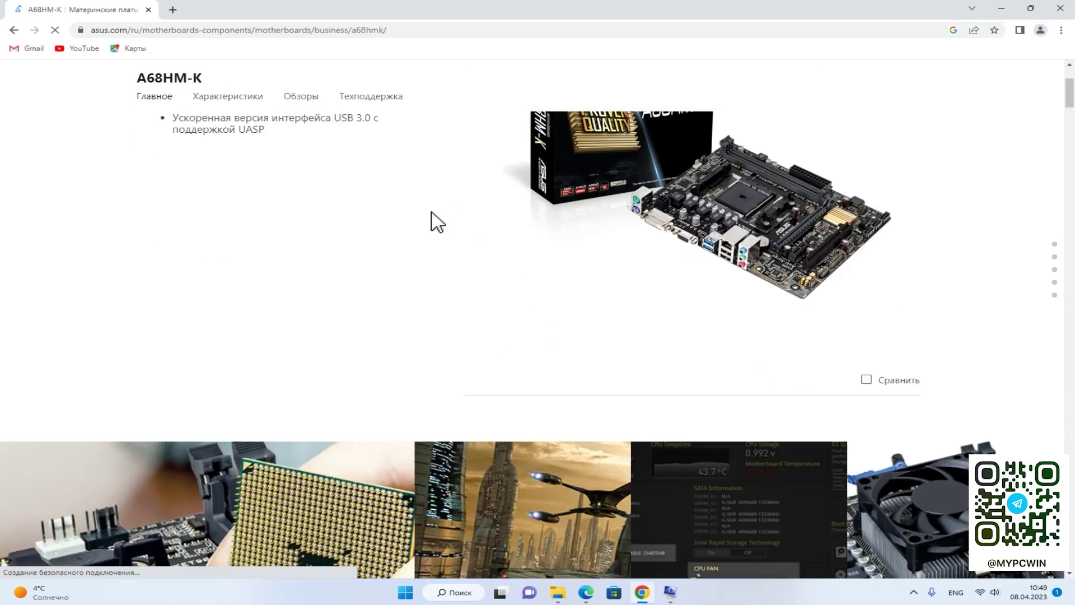
{"action": "scroll", "coordinate": [433, 221], "scroll_direction": "up", "scroll_amount": 4}
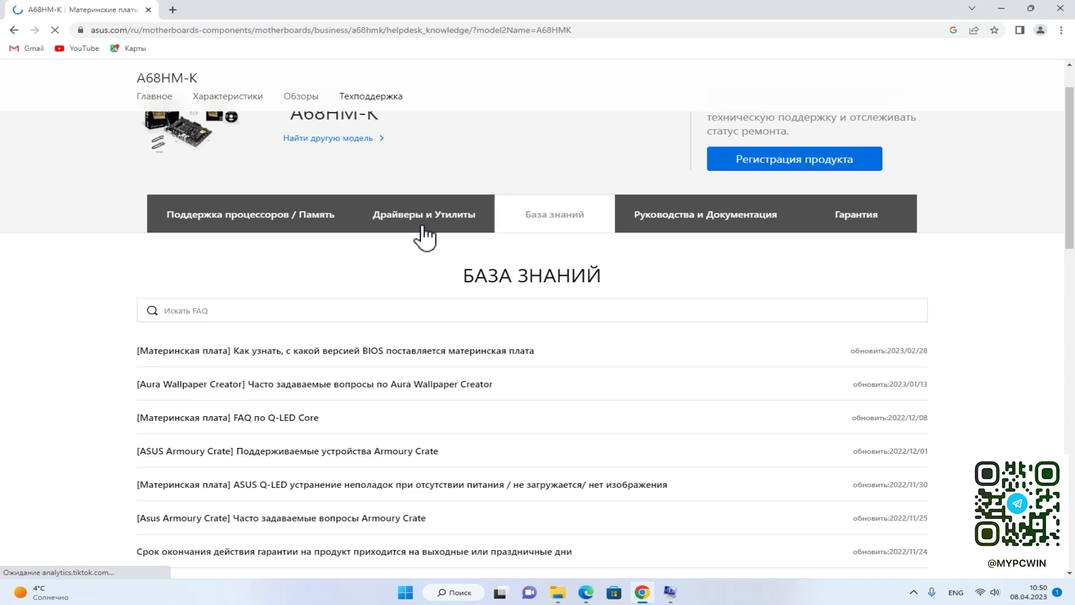
Open the drivers and utilities for the A68HM-K and select Windows 10 64-bit as the operating system.
{"action": "left_click", "coordinate": [416, 217]}
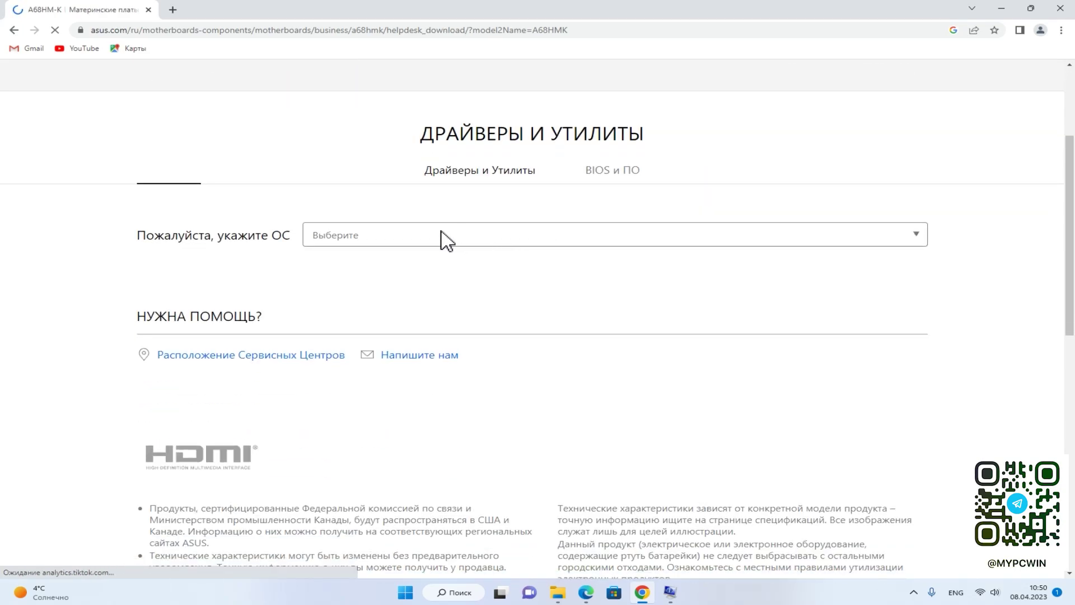
{"action": "left_click", "coordinate": [458, 263]}
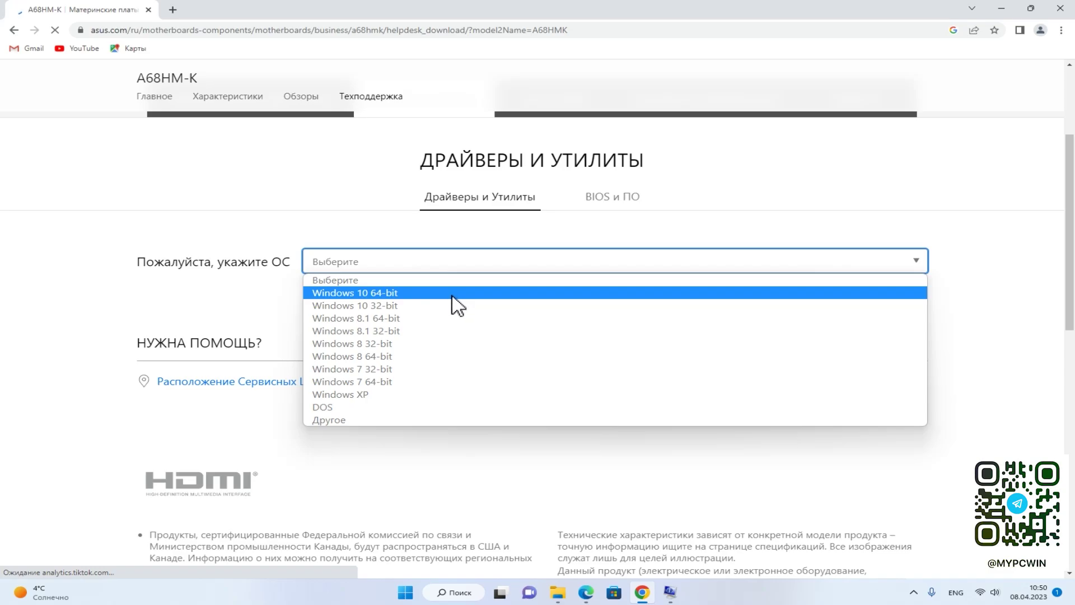
{"action": "left_click", "coordinate": [452, 294]}
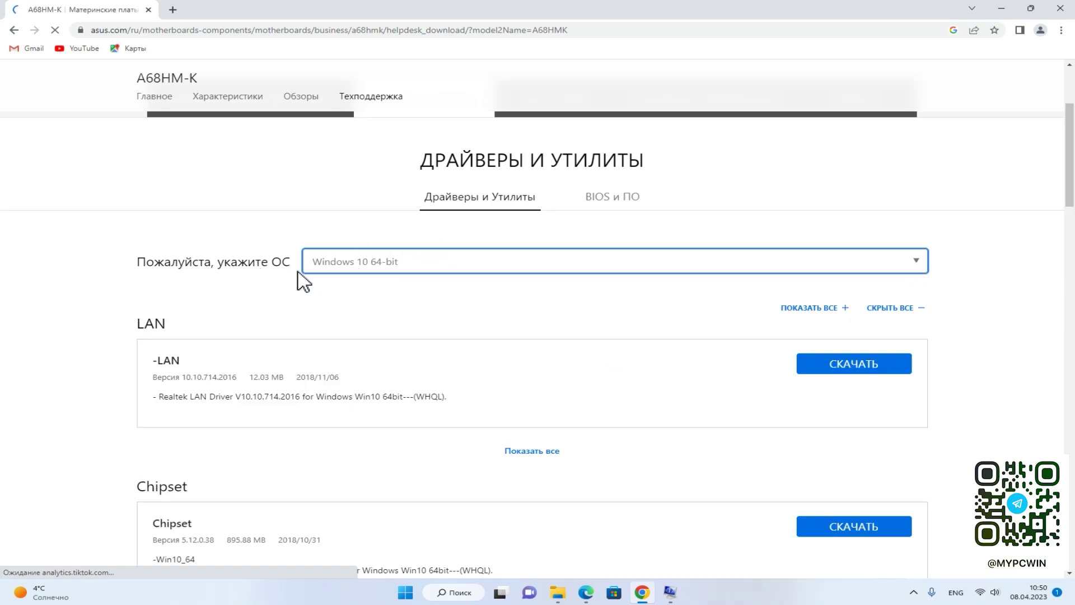
Look through the driver and utility downloads offered for Windows 10 64-bit, including LAN, Chipset and Audio.
{"action": "scroll", "coordinate": [392, 288], "scroll_direction": "down", "scroll_amount": 10}
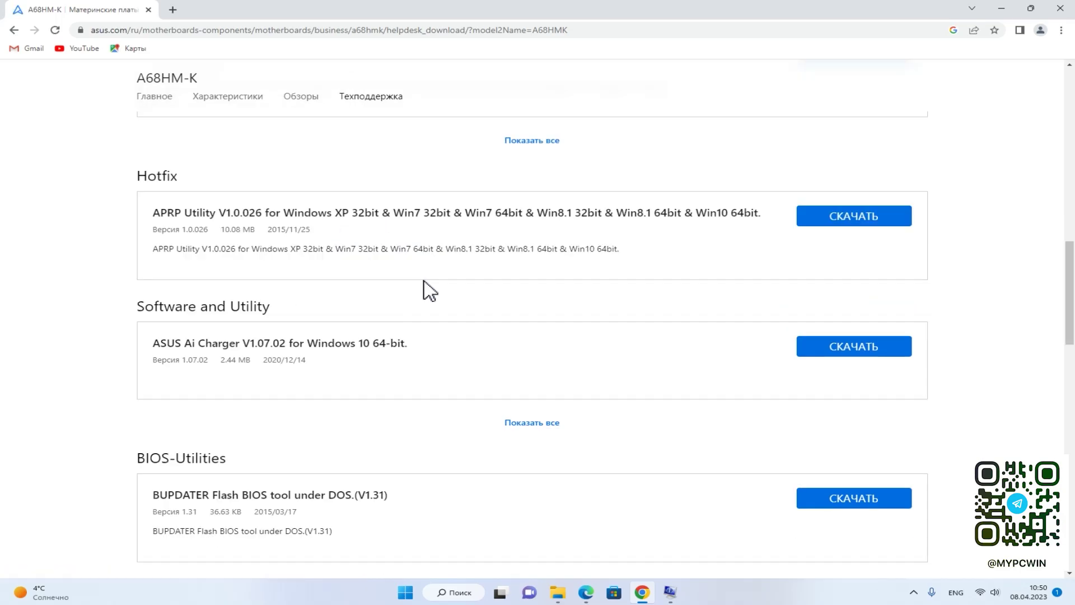
{"action": "scroll", "coordinate": [526, 313], "scroll_direction": "up", "scroll_amount": 7}
{"action": "scroll", "coordinate": [453, 280], "scroll_direction": "down", "scroll_amount": 5}
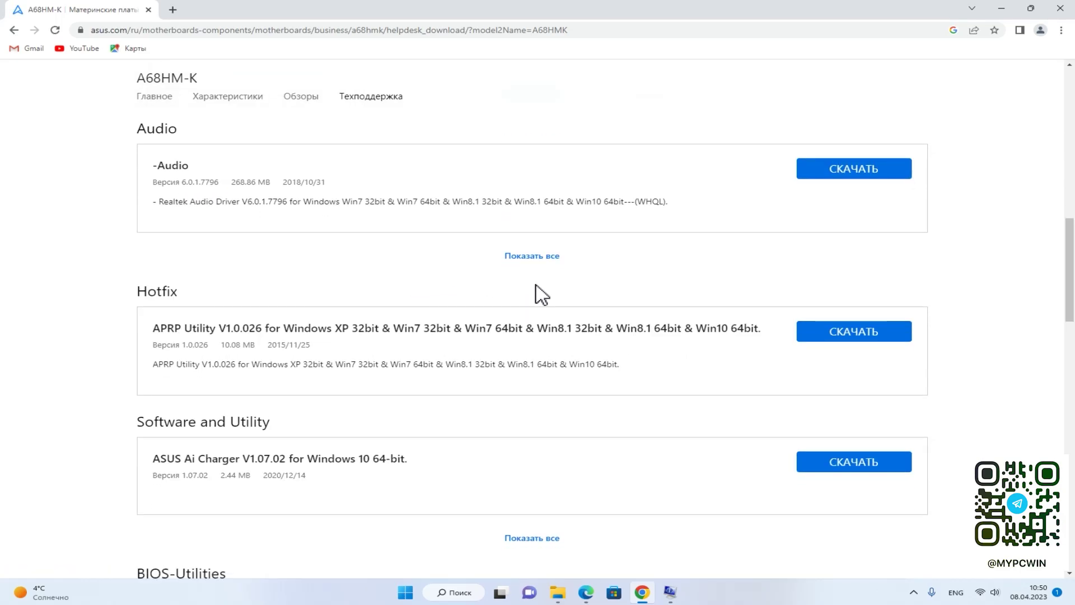
{"action": "scroll", "coordinate": [520, 295], "scroll_direction": "down", "scroll_amount": 6}
{"action": "scroll", "coordinate": [469, 300], "scroll_direction": "up", "scroll_amount": 15}
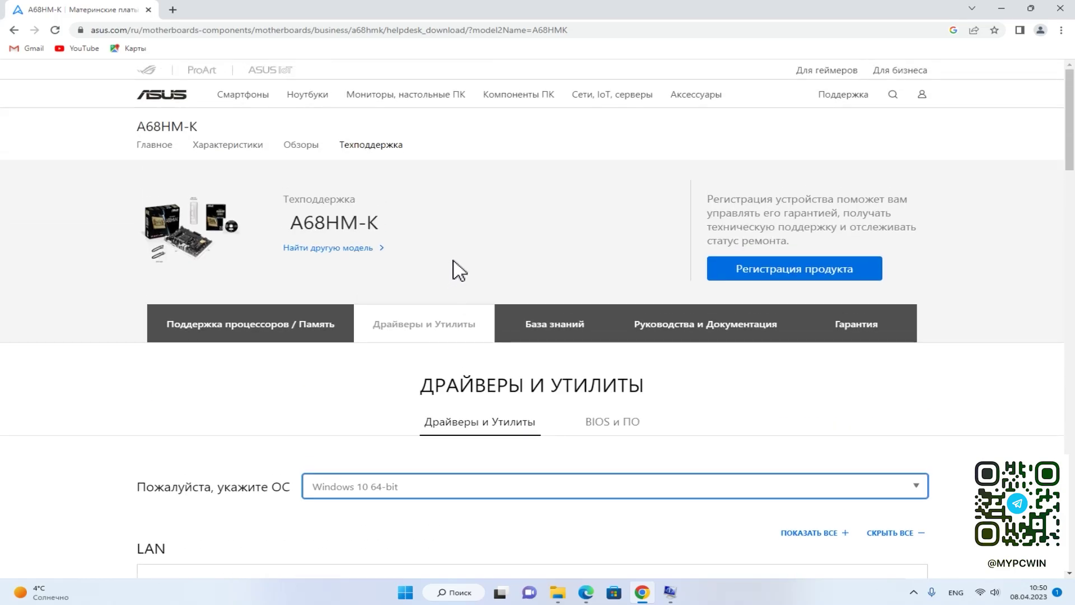
View the BIOS downloads for the board, then compare them with the BIOS version row in System Information.
{"action": "scroll", "coordinate": [569, 266], "scroll_direction": "down", "scroll_amount": 3}
{"action": "left_click", "coordinate": [612, 259]}
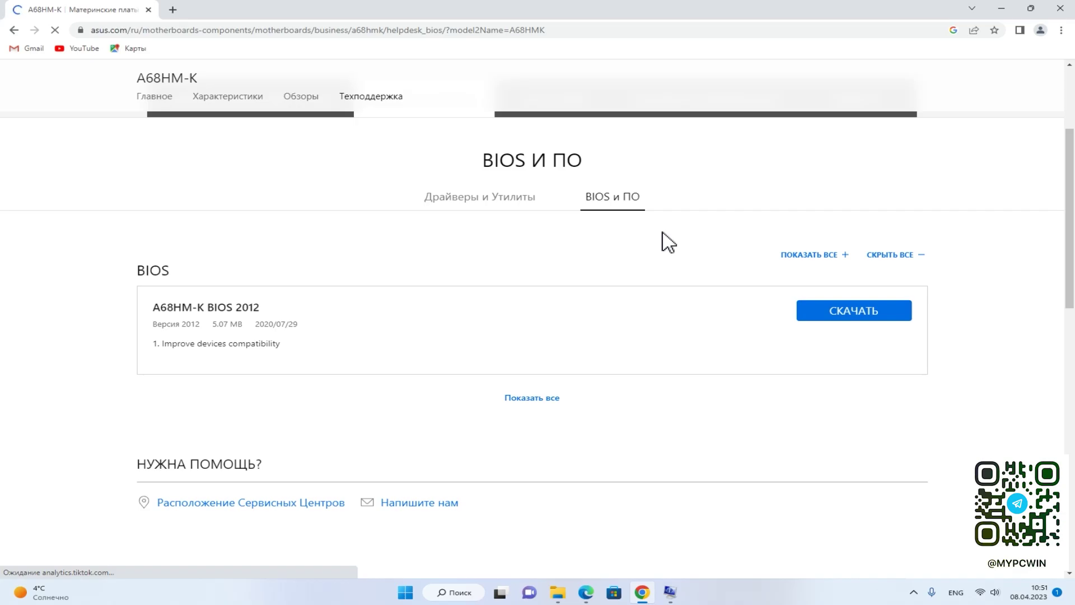
{"action": "left_click", "coordinate": [670, 592]}
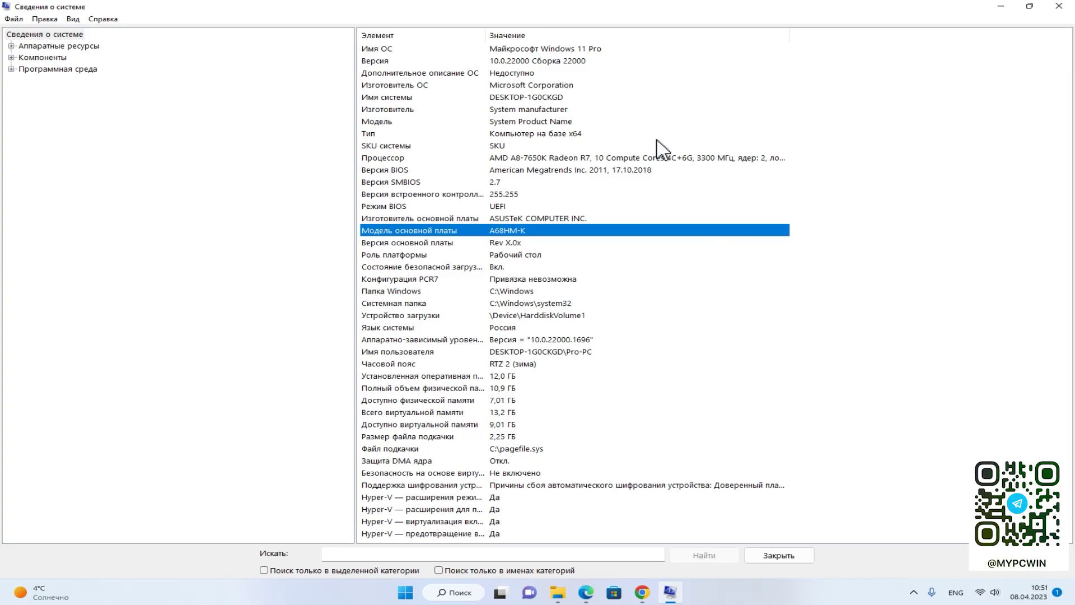
{"action": "left_click", "coordinate": [402, 173]}
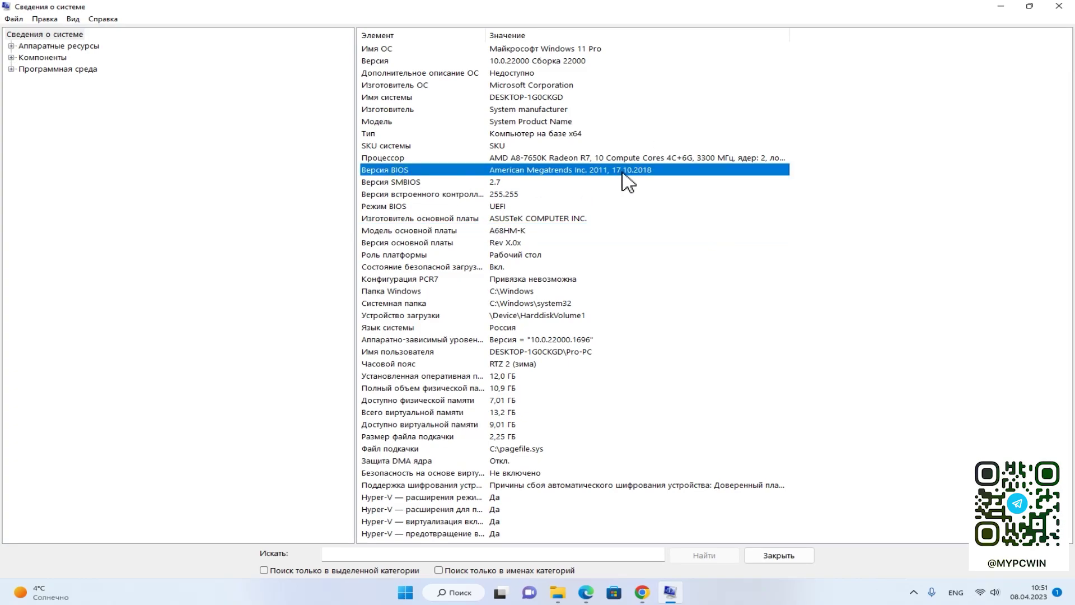
Highlight the release date of the A68HM-K BIOS 2012 download to compare it with the installed BIOS date.
{"action": "key", "text": "alt+Tab"}
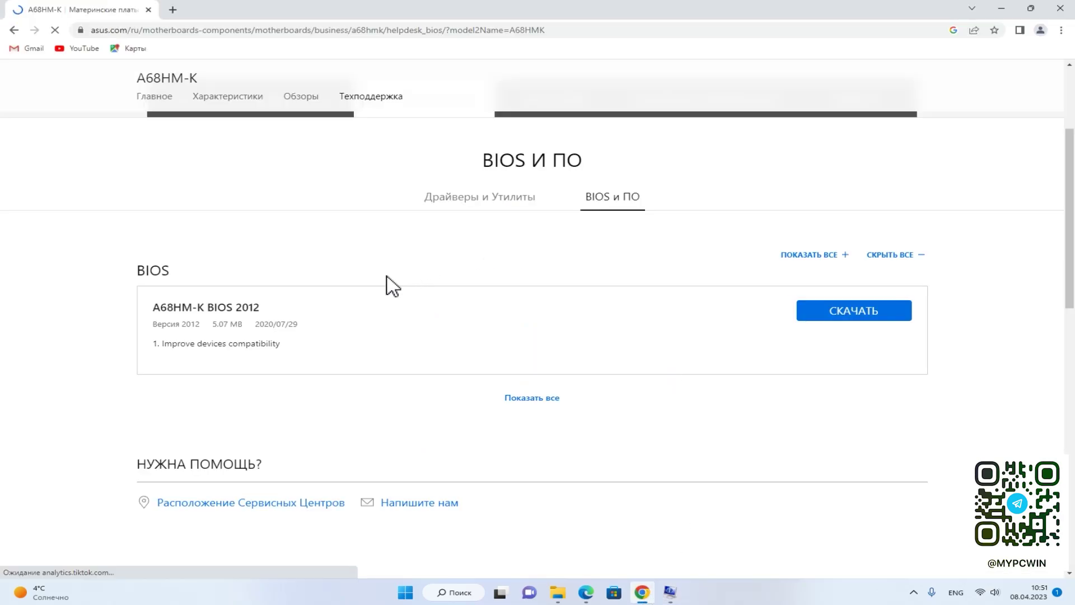
{"action": "left_click_drag", "start_coordinate": [256, 325], "coordinate": [300, 325]}
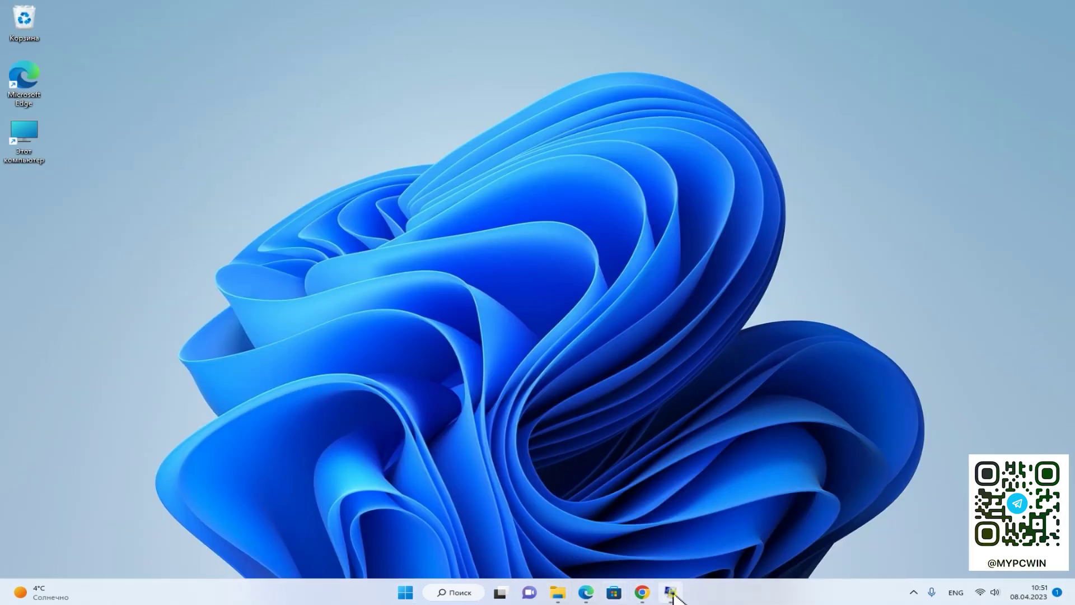
Close System Information and open Device Manager.
{"action": "left_click", "coordinate": [671, 593]}
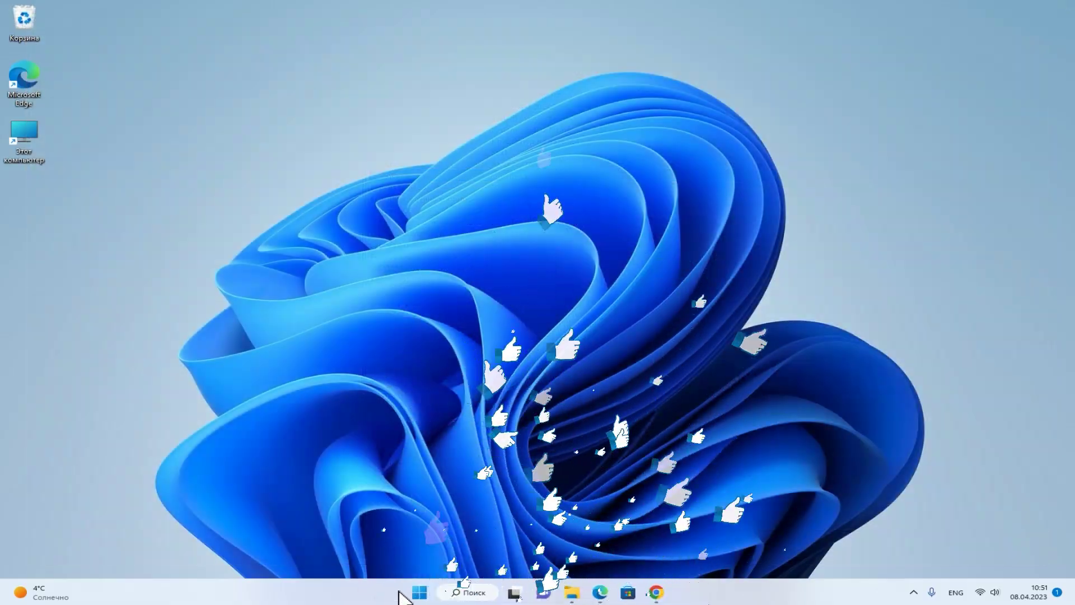
{"action": "right_click", "coordinate": [406, 592]}
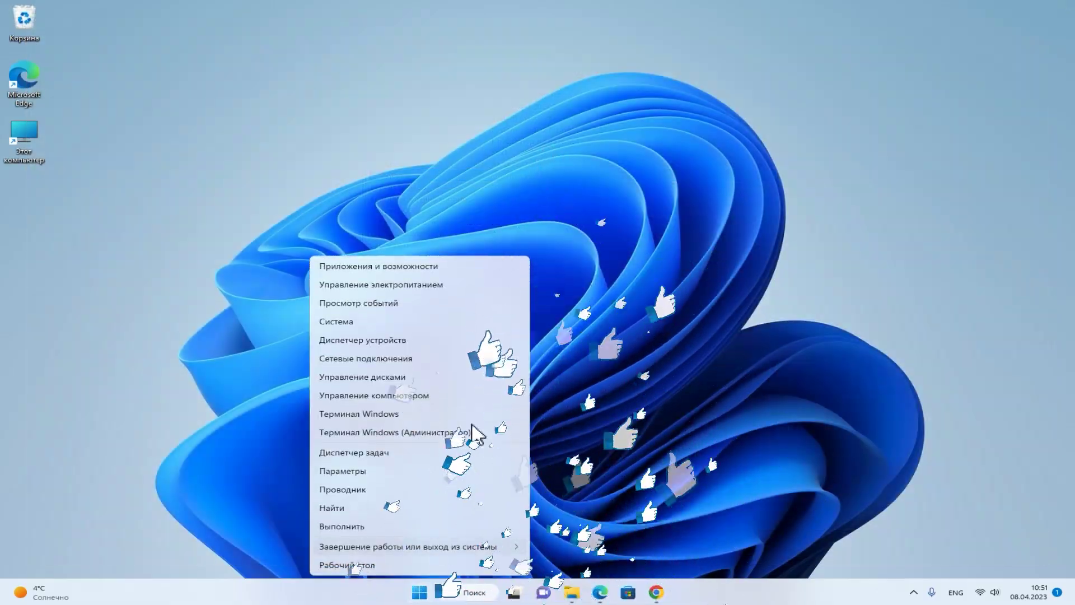
{"action": "left_click", "coordinate": [375, 340]}
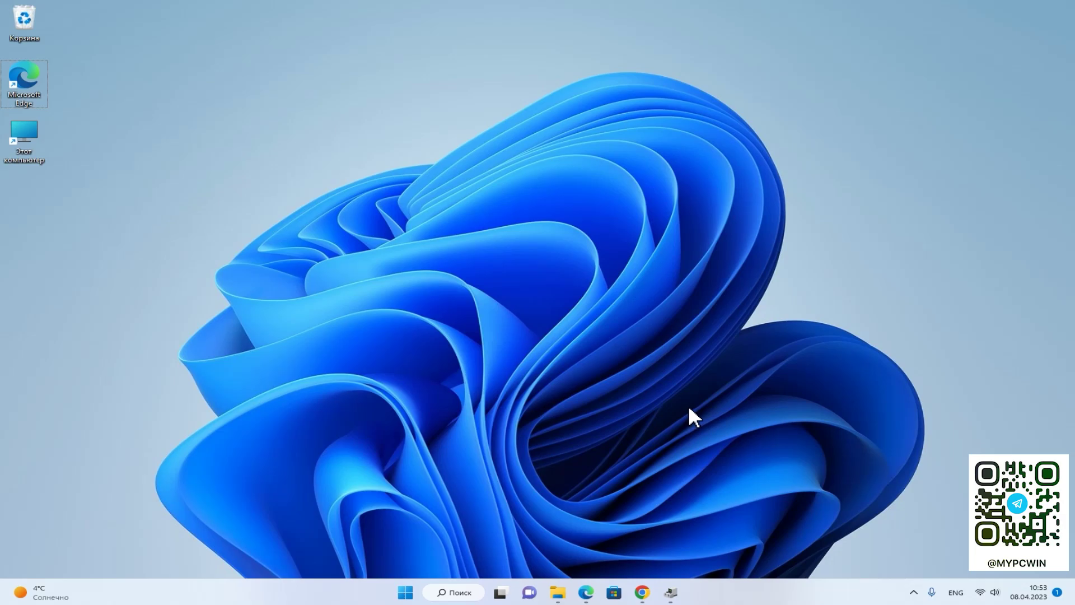
Switch to Chrome and search Google for directx in a new tab.
{"action": "left_click", "coordinate": [643, 592]}
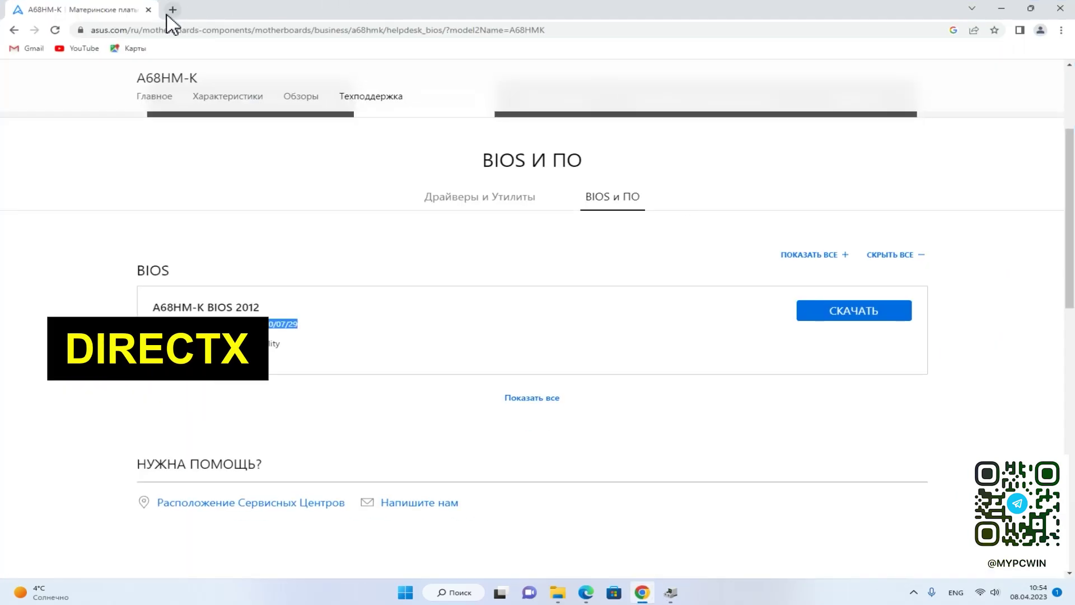
{"action": "left_click", "coordinate": [172, 10]}
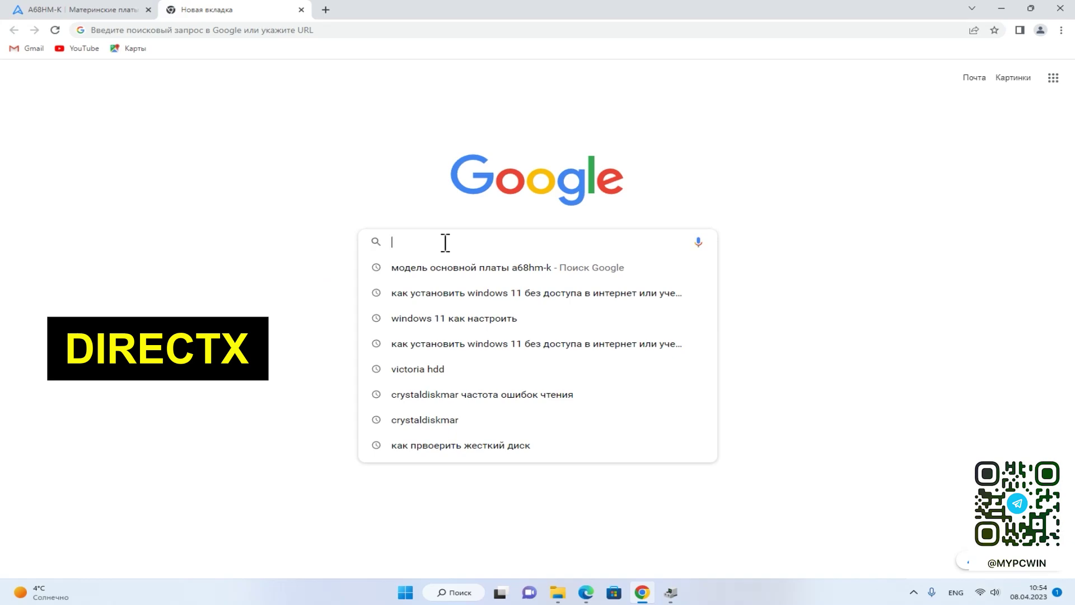
{"action": "type", "text": "directx"}
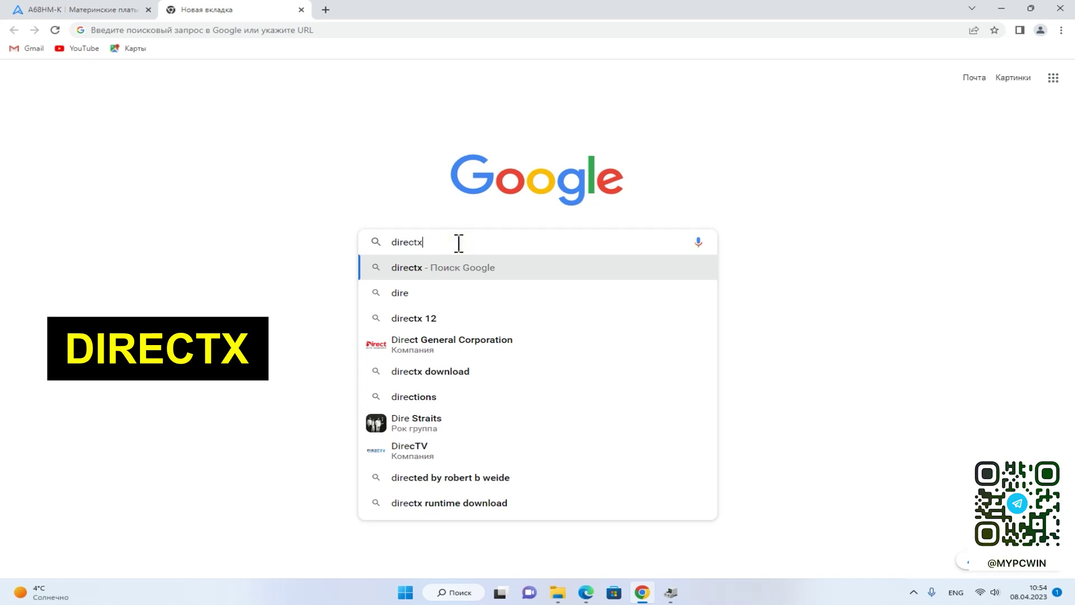
{"action": "key", "text": "Return"}
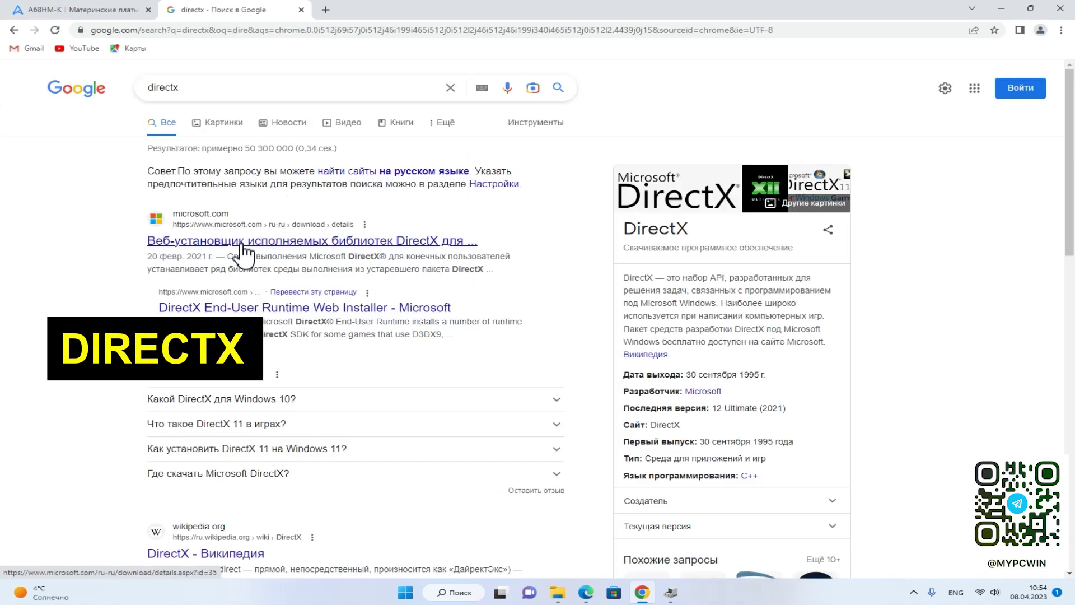
Open Microsoft's page for the DirectX end-user runtime web installer and download the Russian version.
{"action": "left_click", "coordinate": [235, 245]}
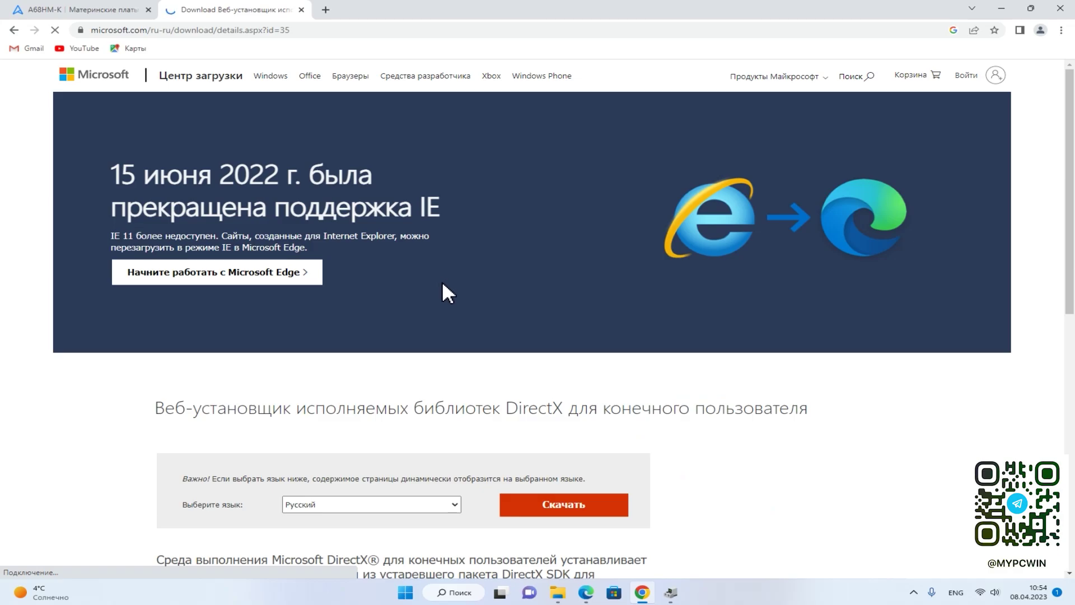
{"action": "scroll", "coordinate": [442, 280], "scroll_direction": "down", "scroll_amount": 4}
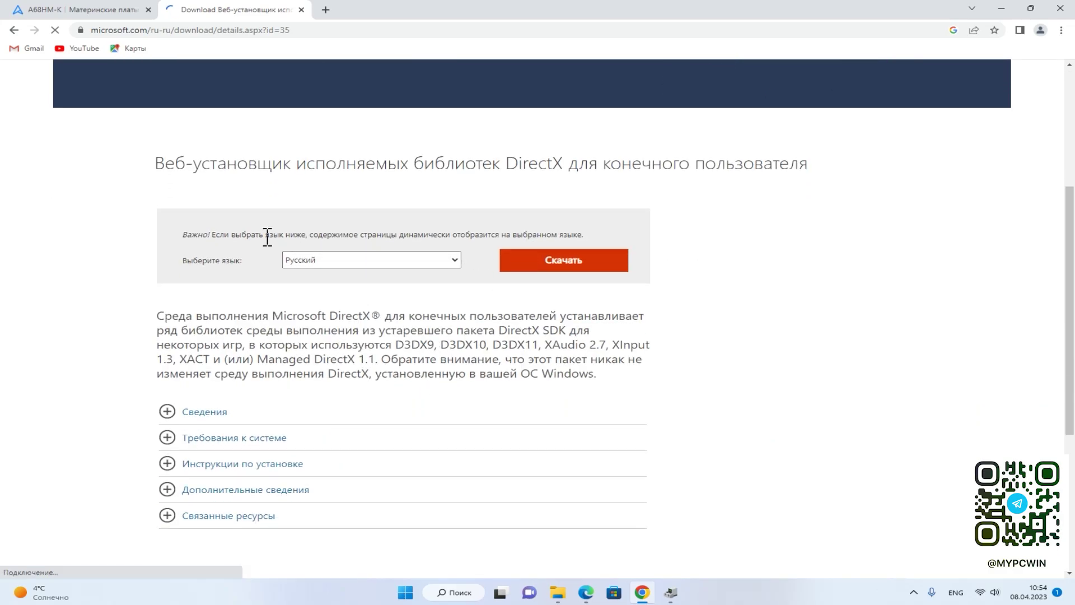
{"action": "left_click", "coordinate": [582, 268]}
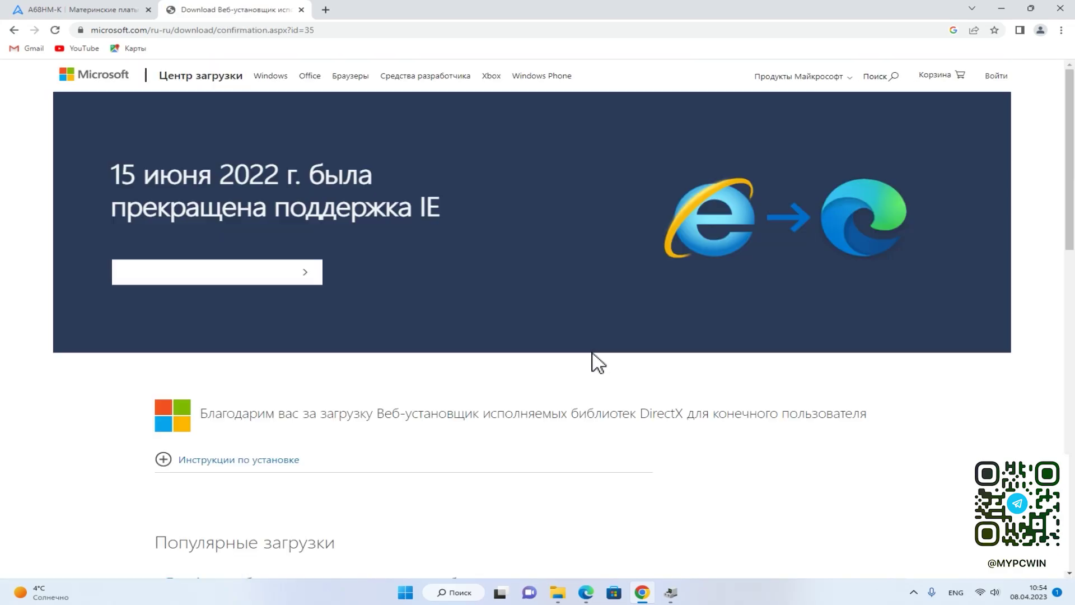
Run the downloaded dxwebsetup.exe, accept the licence agreement and continue the DirectX installation without the Bing Bar.
{"action": "scroll", "coordinate": [489, 381], "scroll_direction": "down", "scroll_amount": 2}
{"action": "left_click", "coordinate": [106, 565]}
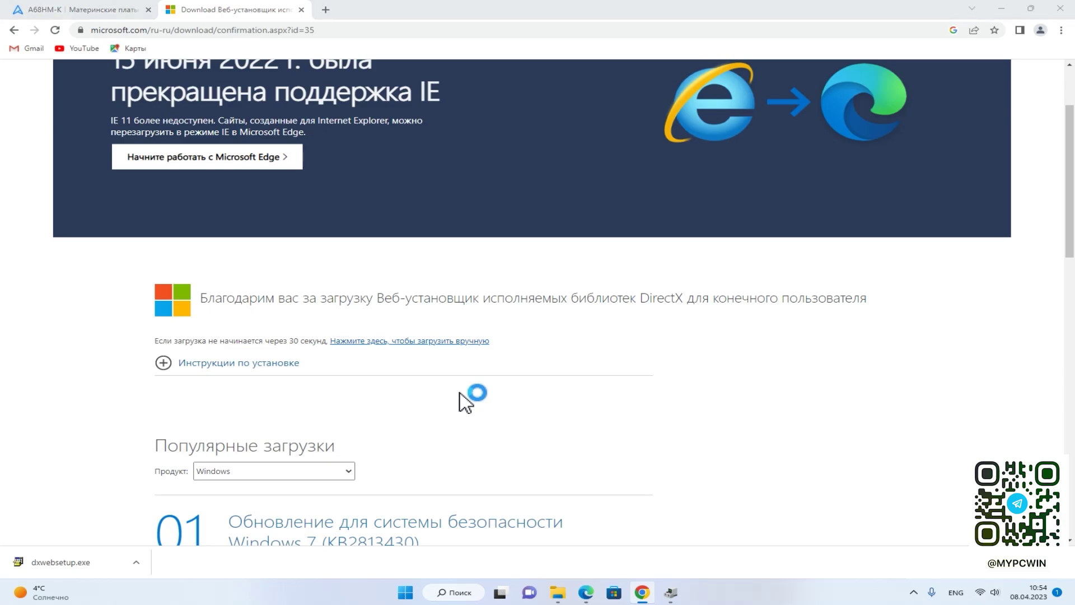
{"action": "left_click", "coordinate": [168, 182]}
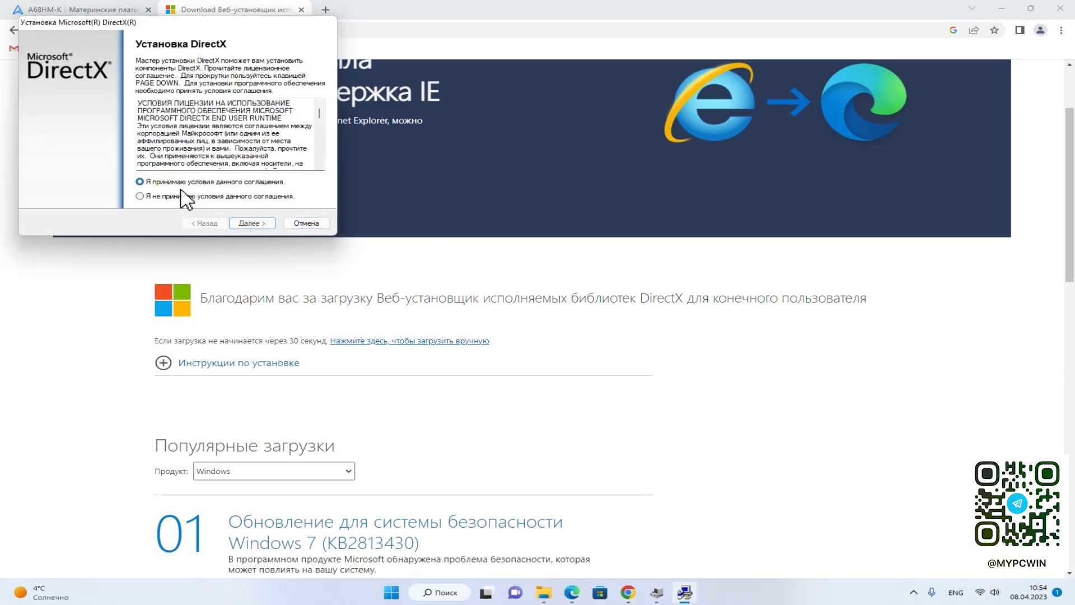
{"action": "left_click", "coordinate": [252, 223]}
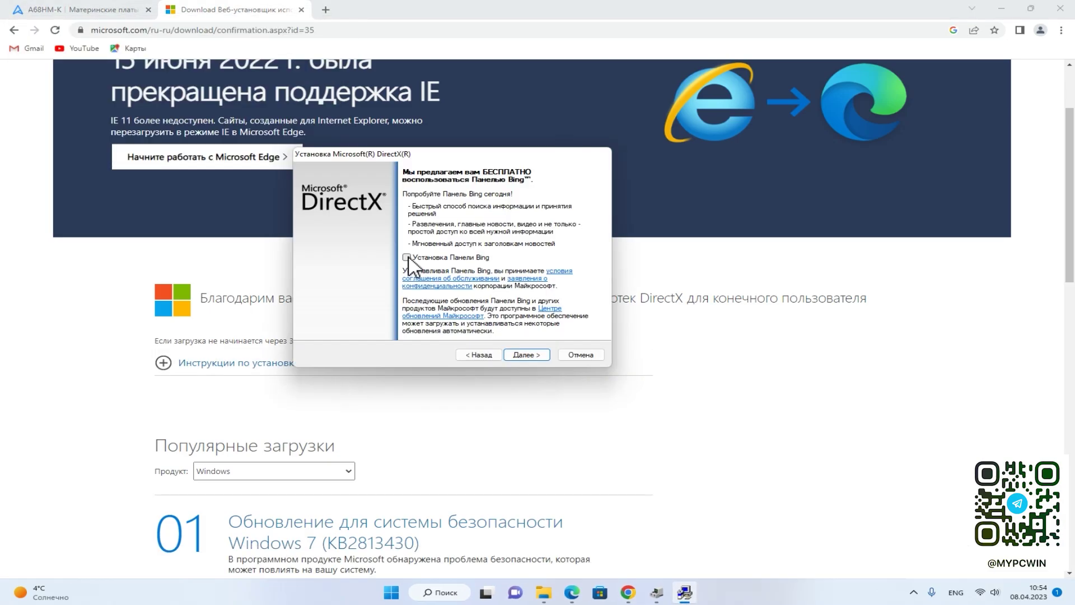
{"action": "left_click", "coordinate": [537, 356]}
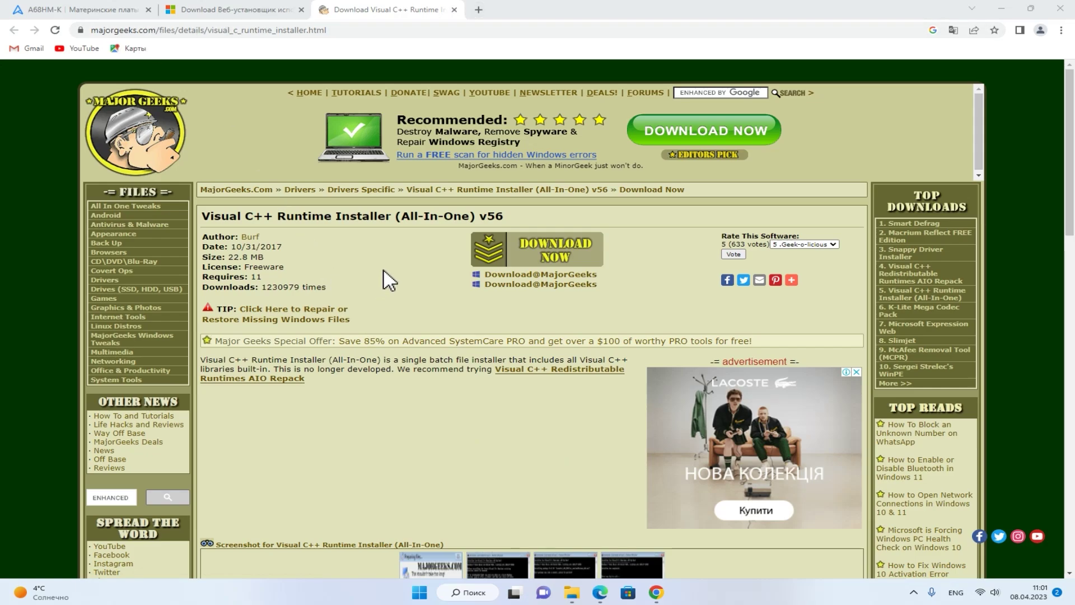
Start the download of Visual C++ Runtime Installer (All-In-One) v56 from MajorGeeks and dismiss the advert.
{"action": "left_click", "coordinate": [638, 188]}
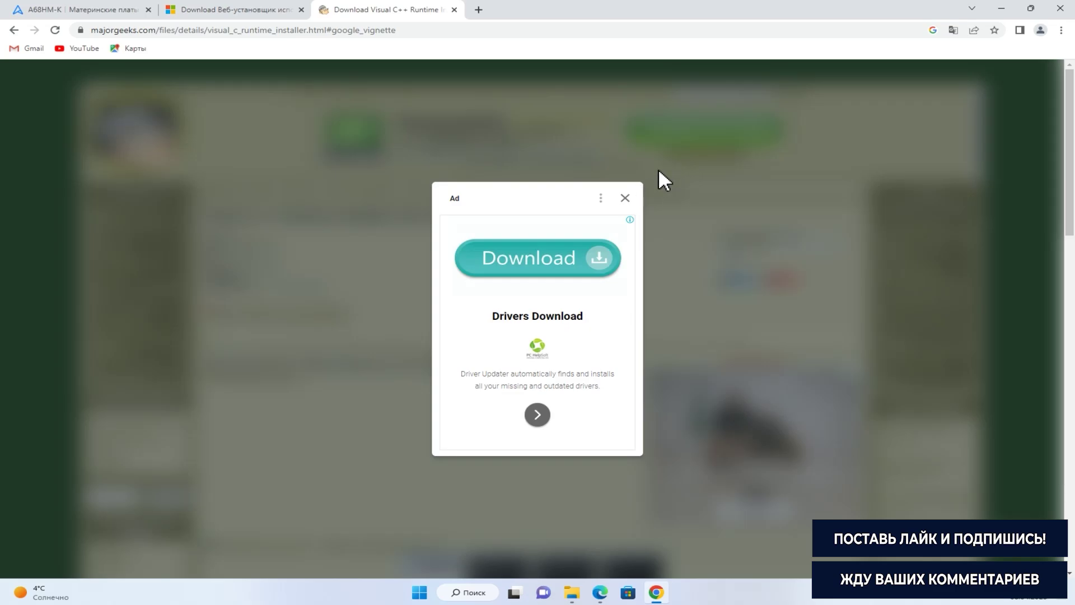
{"action": "left_click", "coordinate": [624, 199]}
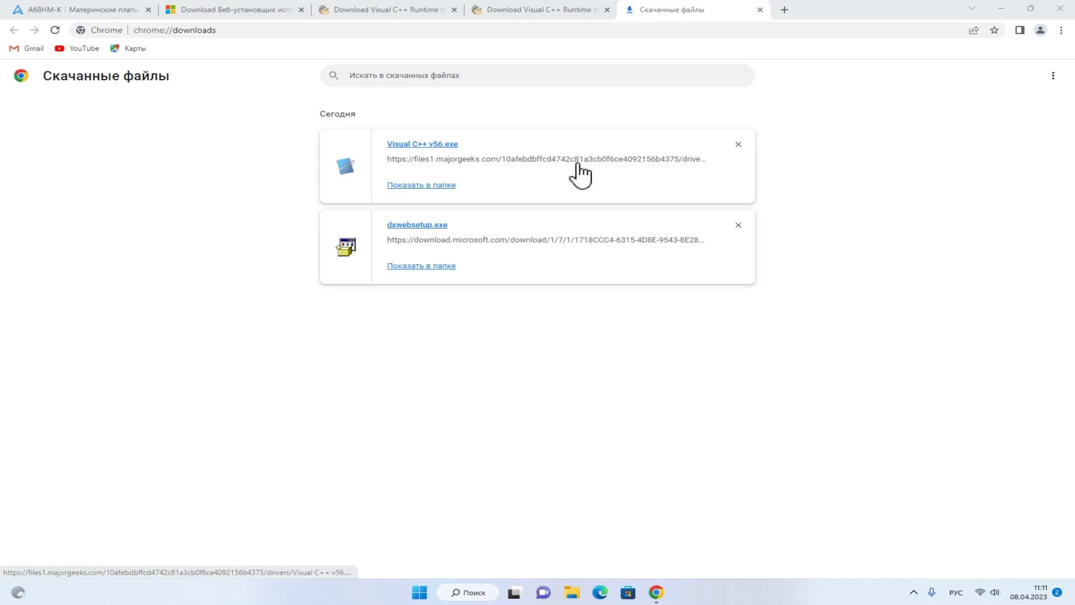
Show the downloaded Visual C++ v56.exe in its folder and display the folder's full path.
{"action": "left_click", "coordinate": [401, 189]}
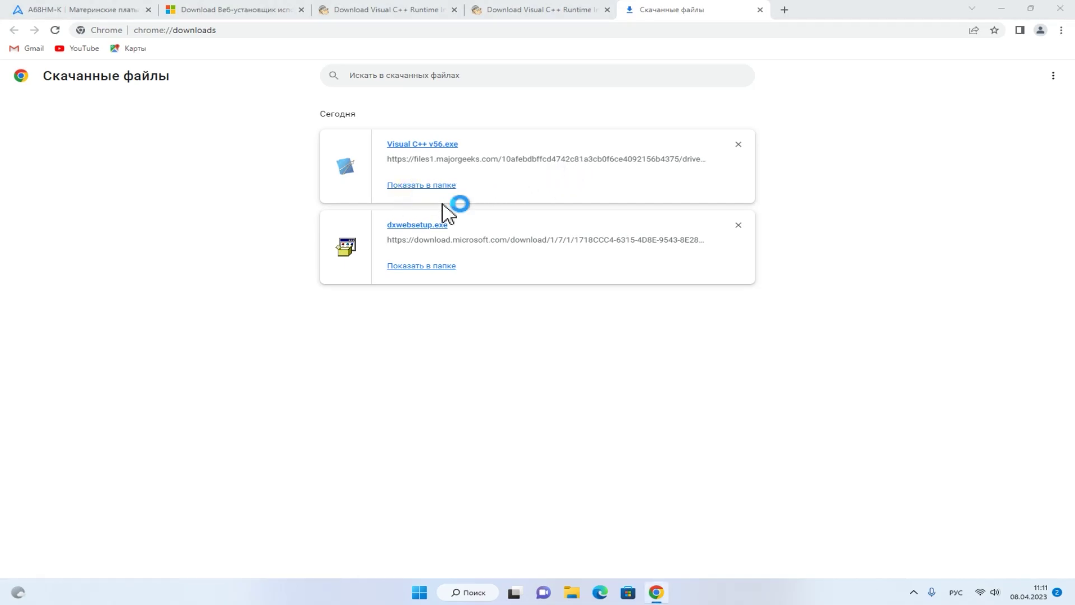
{"action": "left_click", "coordinate": [638, 205]}
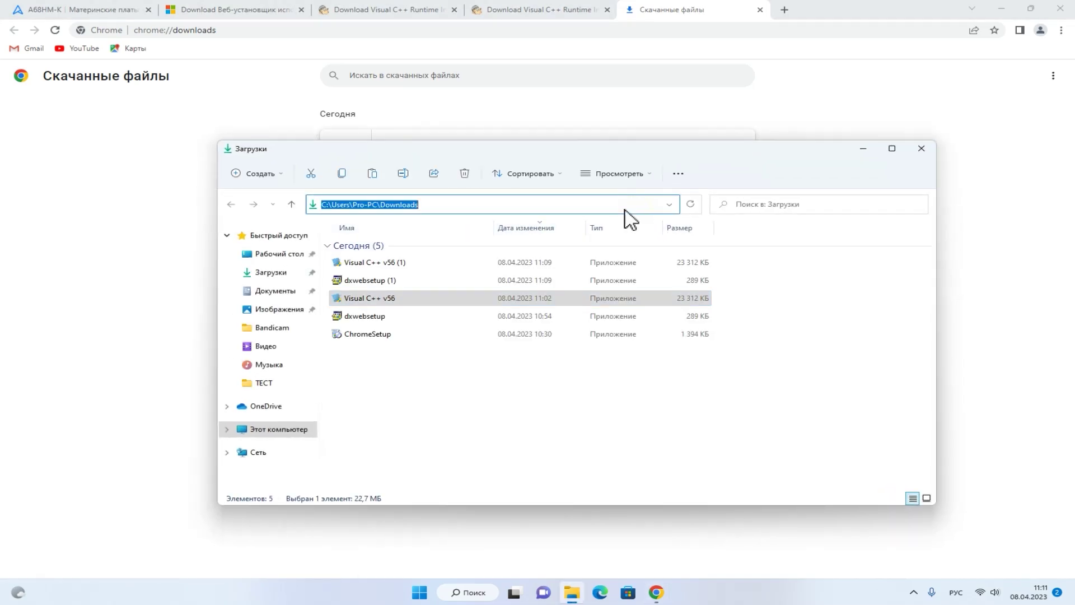
{"action": "left_click", "coordinate": [434, 204]}
Go to the Downloads folder through This PC on the desktop and run Visual C++ v56 (1).
{"action": "key", "text": "super+d"}
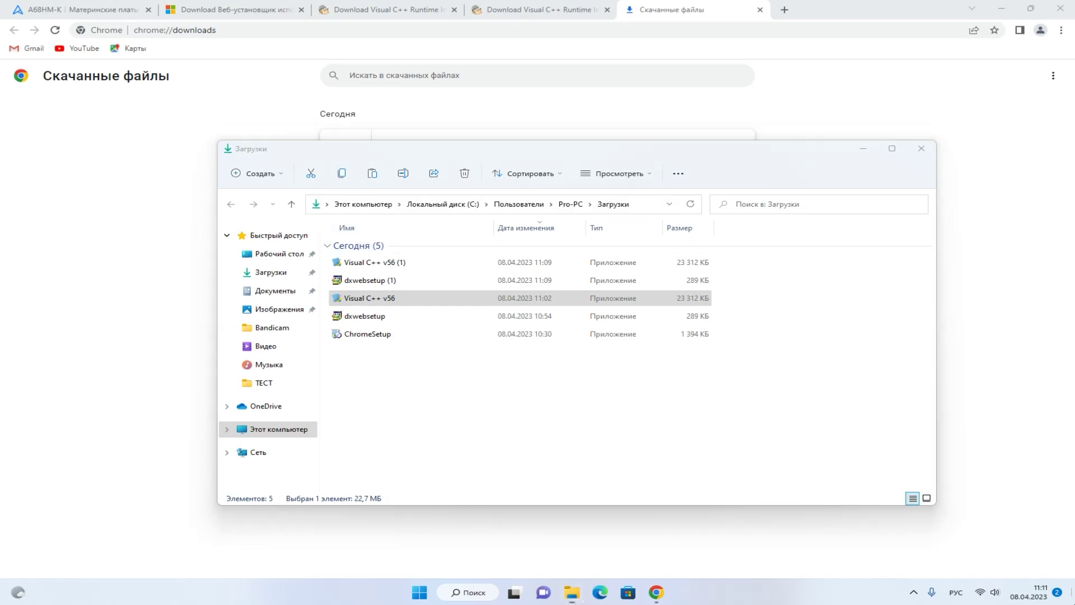
{"action": "double_click", "coordinate": [31, 137]}
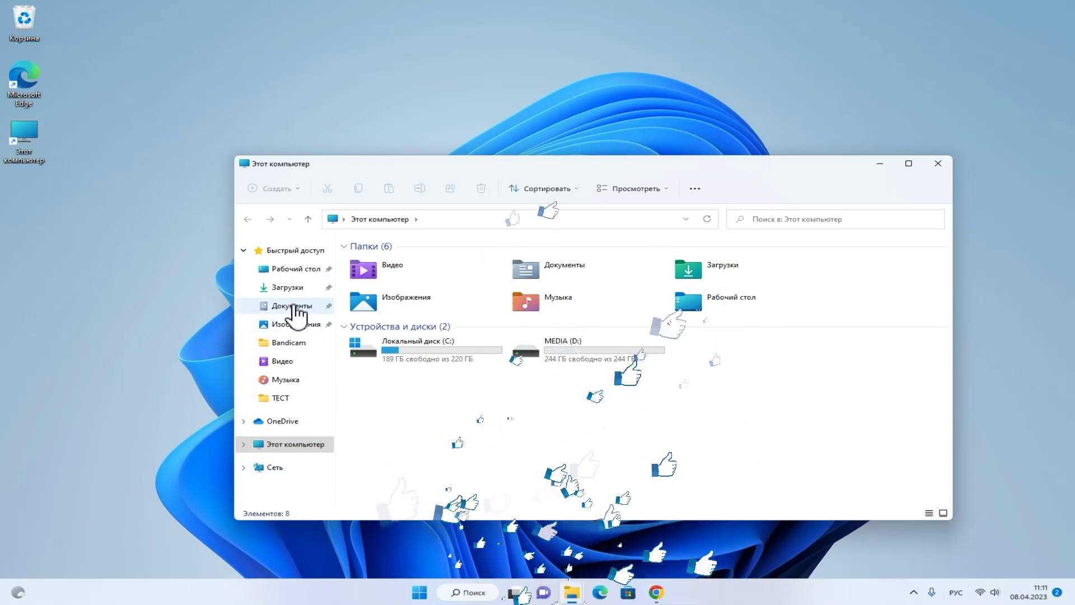
{"action": "left_click", "coordinate": [290, 287]}
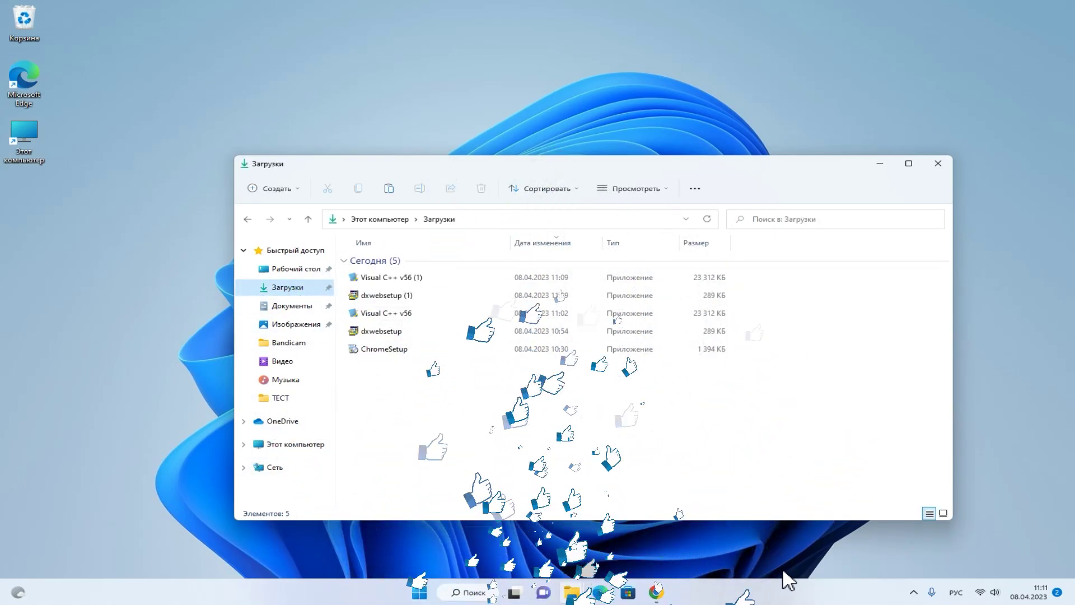
{"action": "left_click", "coordinate": [397, 278]}
{"action": "double_click", "coordinate": [397, 278]}
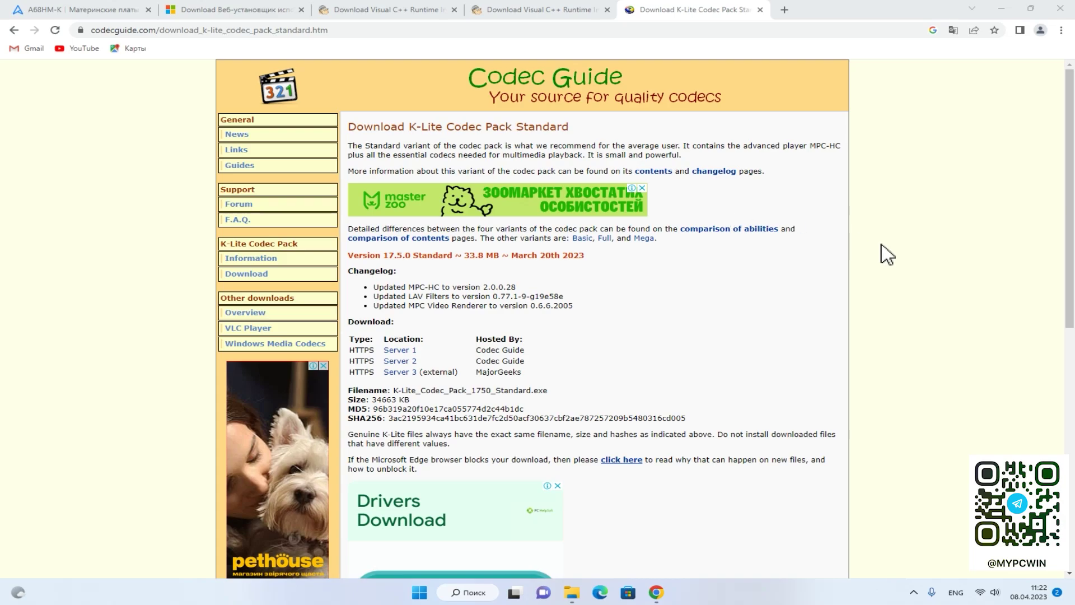
Download K-Lite Codec Pack 17.5.0 Standard from Server 3 on the Codec Guide page.
{"action": "scroll", "coordinate": [761, 274], "scroll_direction": "down", "scroll_amount": 2}
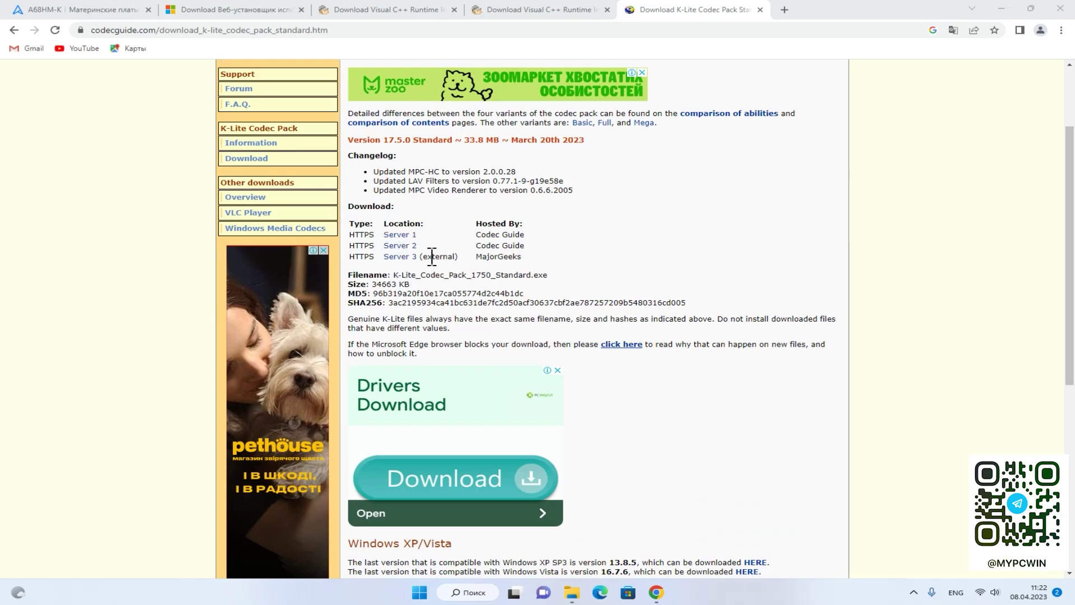
{"action": "left_click", "coordinate": [402, 257]}
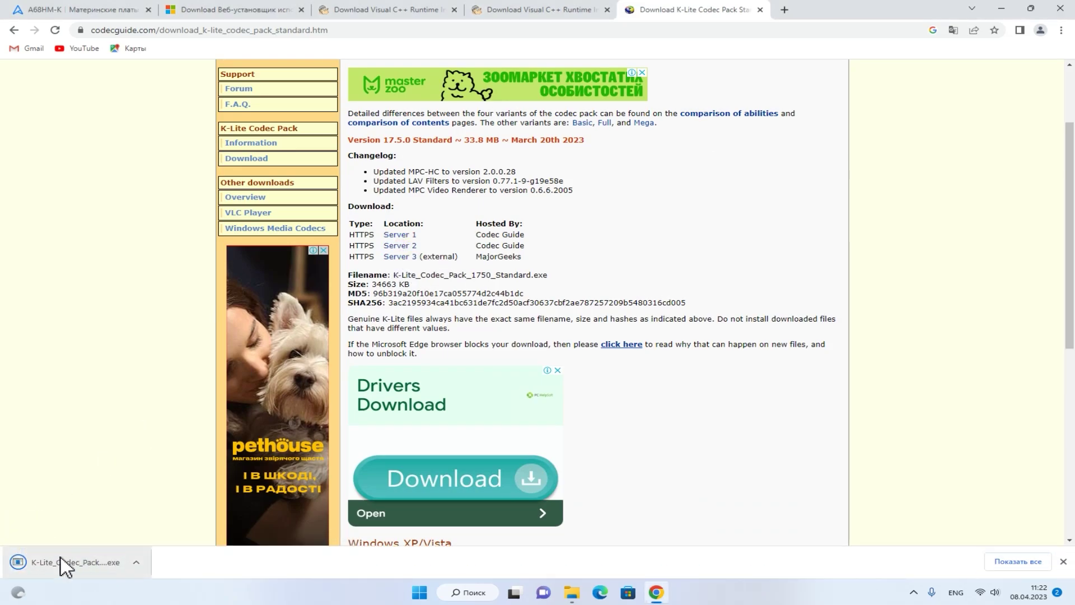